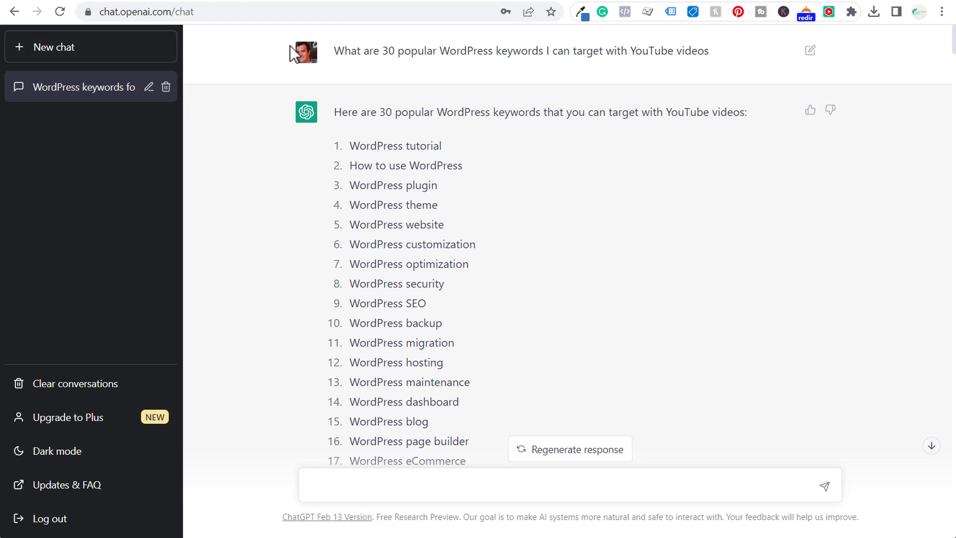
# - Review the 30 popular WordPress keywords suggested for YouTube videos
pyautogui.scroll(-20, 660, 192)
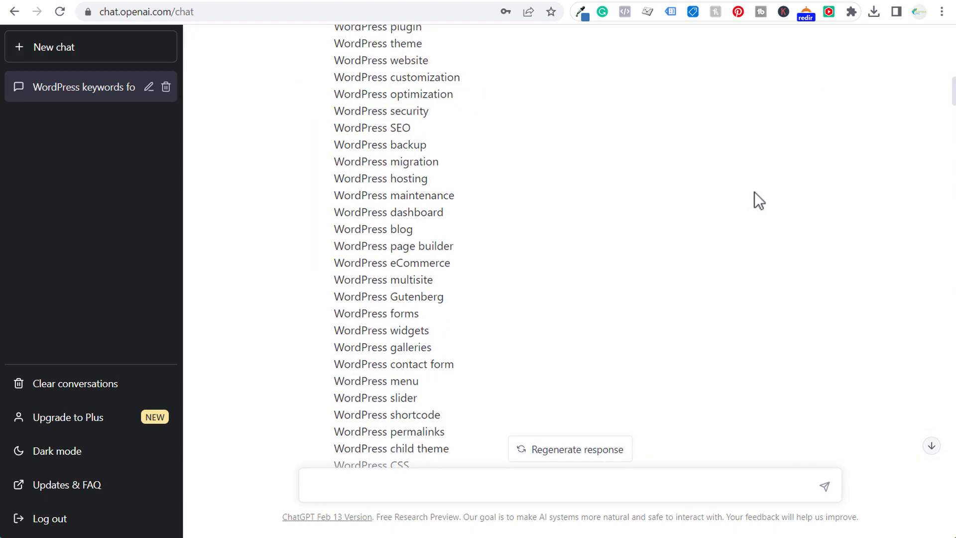
pyautogui.scroll(20, 773, 201)
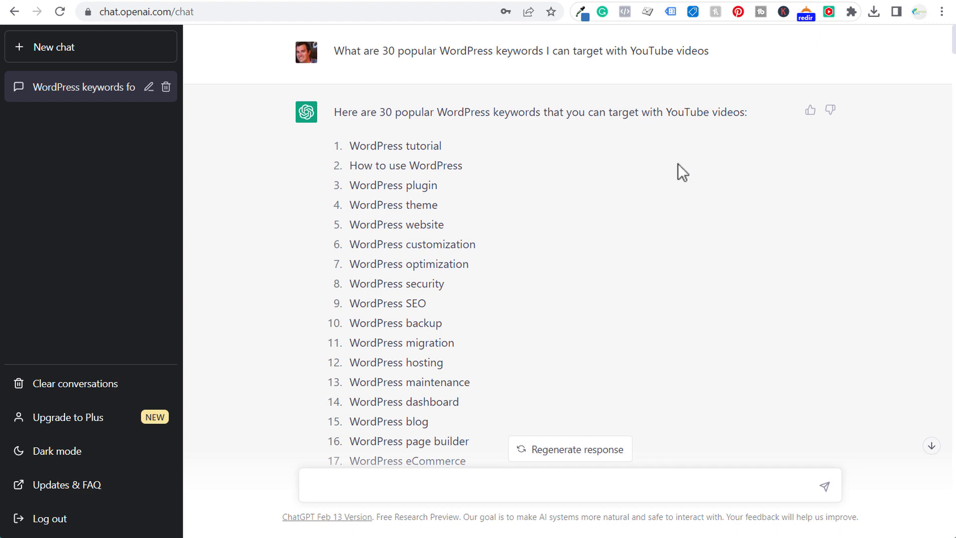
pyautogui.scroll(-10, 696, 196)
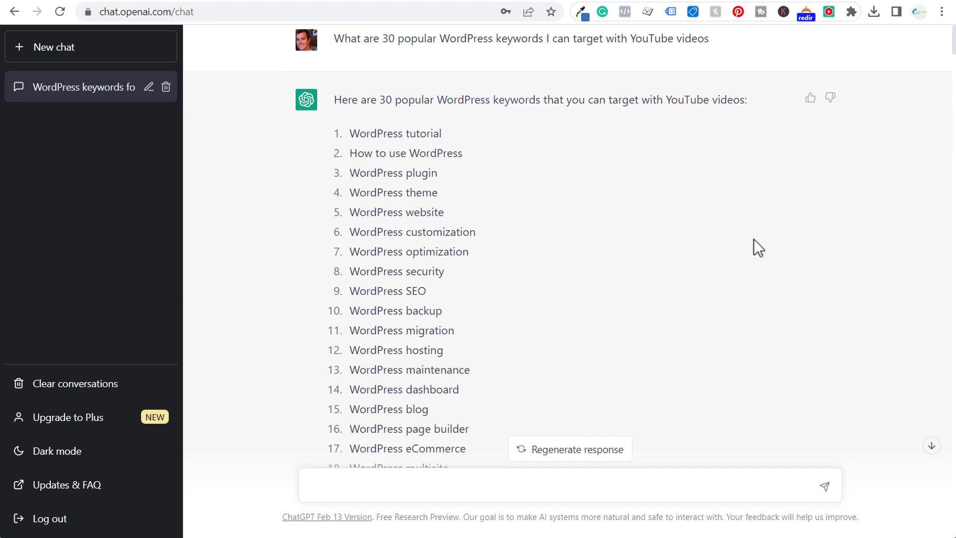
pyautogui.scroll(-4, 755, 193)
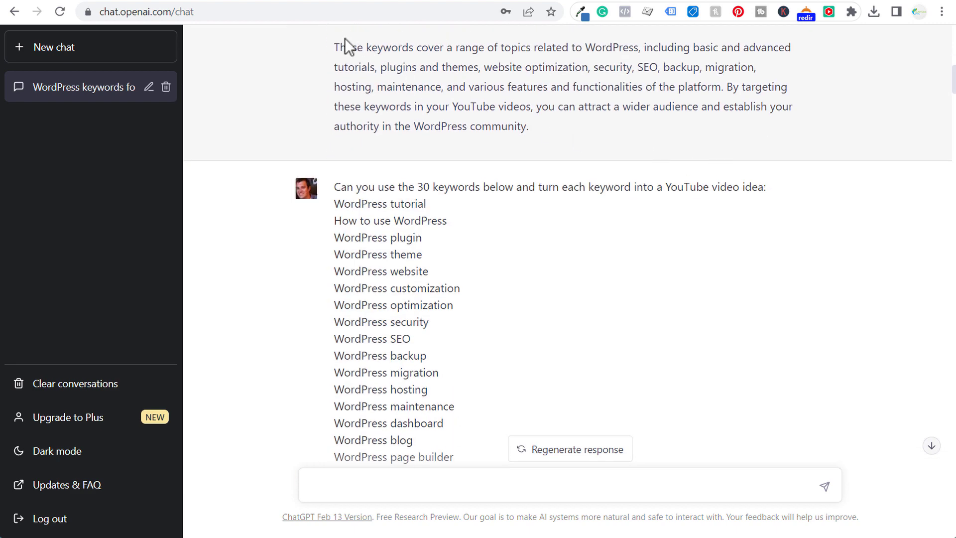
# - Read the closing paragraph under the keyword list, highlighting the range of topics the keywords cover
pyautogui.moveTo(335, 47); pyautogui.dragTo(572, 106)
pyautogui.click(511, 48)
pyautogui.moveTo(446, 48); pyautogui.dragTo(555, 48)
pyautogui.click(616, 79)
pyautogui.moveTo(484, 67); pyautogui.dragTo(715, 85)
pyautogui.click(724, 115)
# - Examine the prompt that turns each of the 30 keywords into a YouTube video idea, and highlight the first nine resulting ideas
pyautogui.scroll(-2, 708, 177)
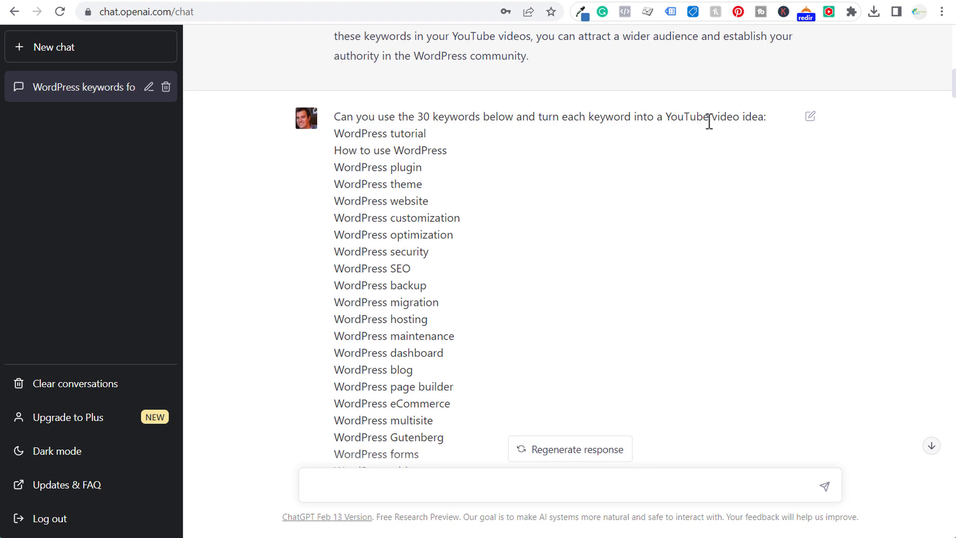
pyautogui.scroll(-10, 711, 175)
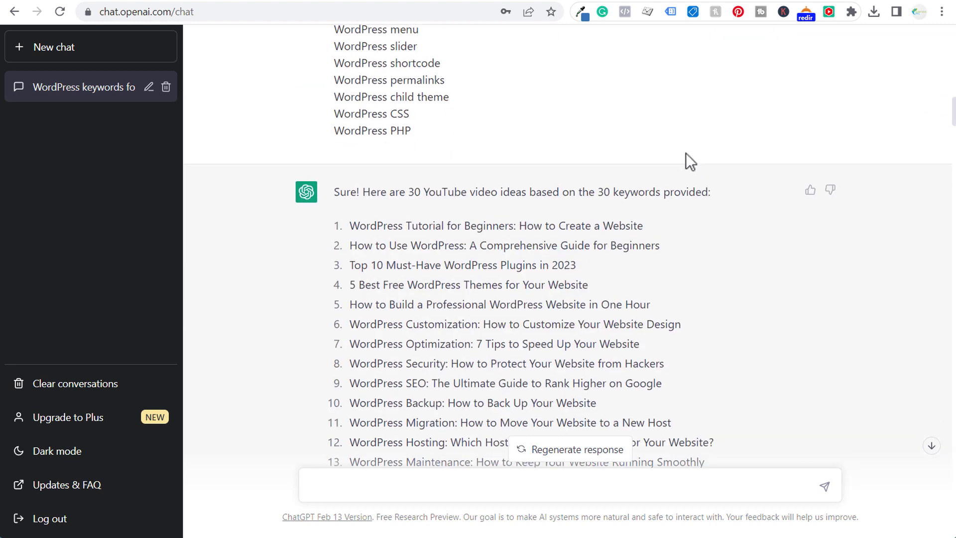
pyautogui.scroll(-3, 690, 162)
pyautogui.moveTo(351, 86); pyautogui.dragTo(692, 244)
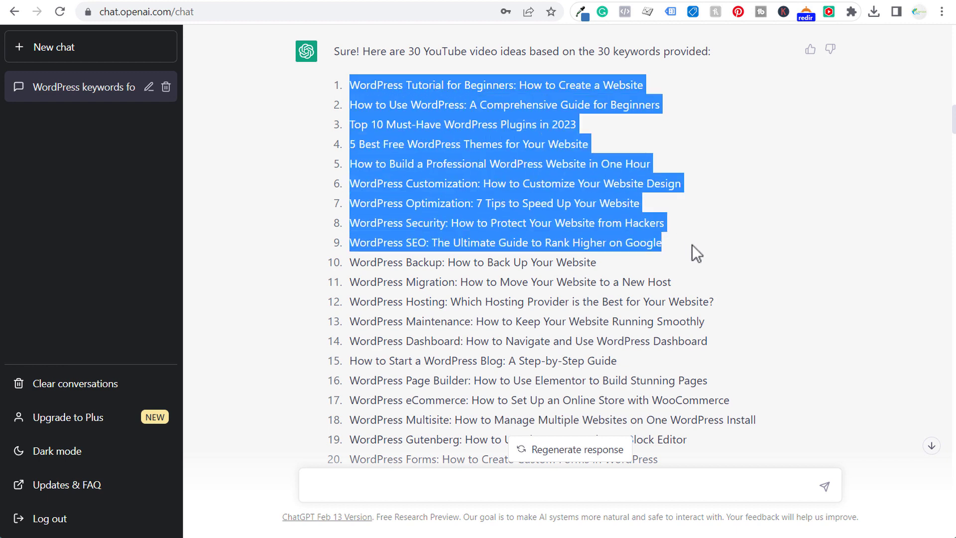
pyautogui.click(702, 232)
# - Compare the prompt's keywords with the generated video ideas, highlighting the WordPress Optimization title and its "7 Tips to Speed Up Your Website" part
pyautogui.scroll(11, 686, 216)
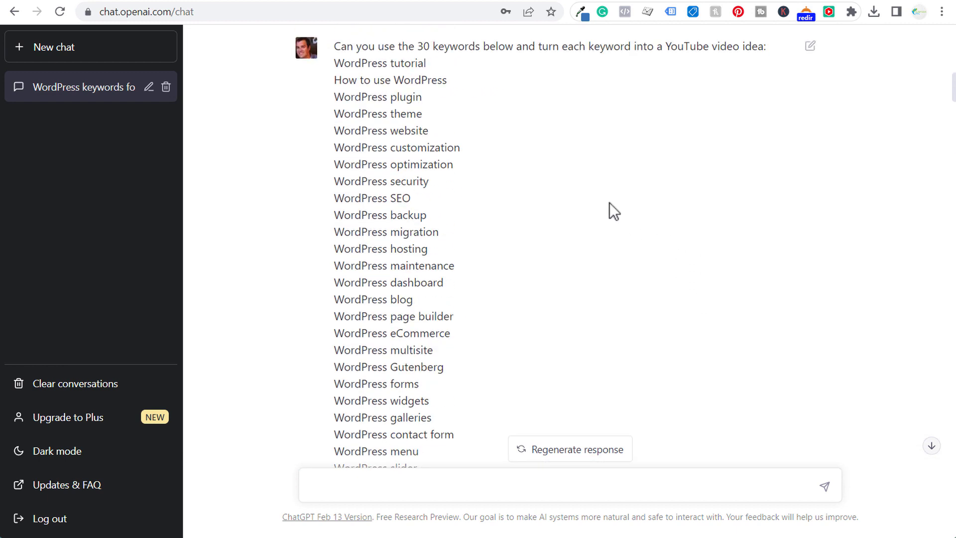
pyautogui.moveTo(322, 123); pyautogui.dragTo(463, 172)
pyautogui.click(350, 171)
pyautogui.scroll(-10, 558, 172)
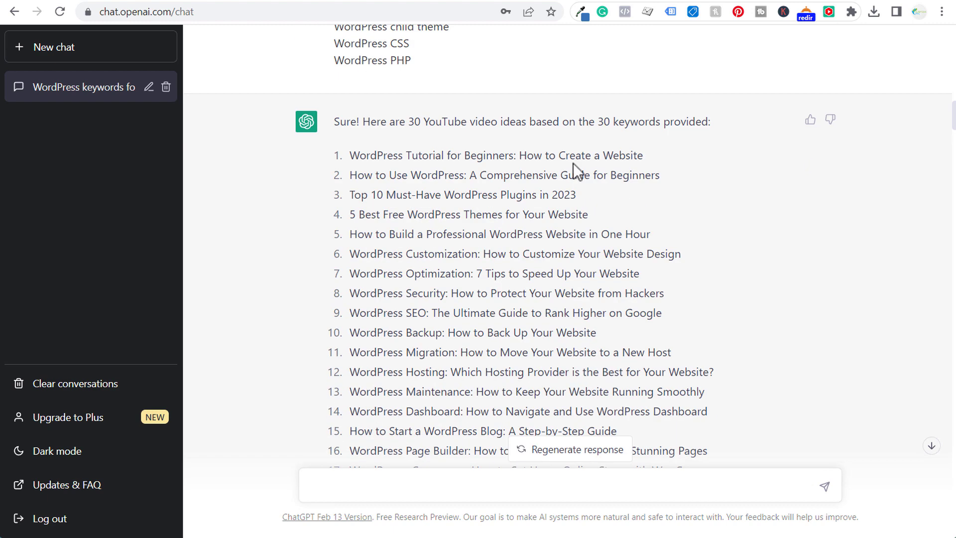
pyautogui.moveTo(349, 275); pyautogui.dragTo(654, 277)
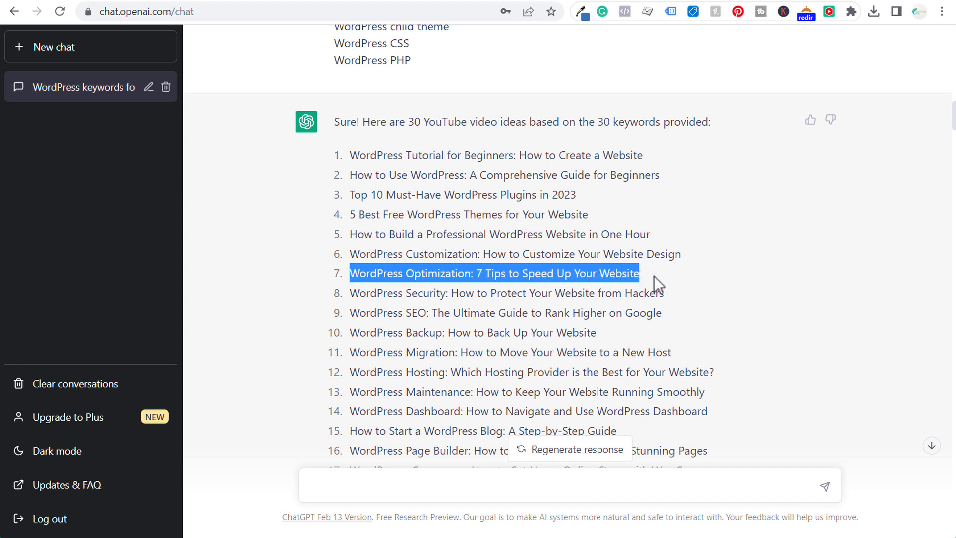
pyautogui.click(483, 273)
pyautogui.moveTo(350, 275); pyautogui.dragTo(694, 276)
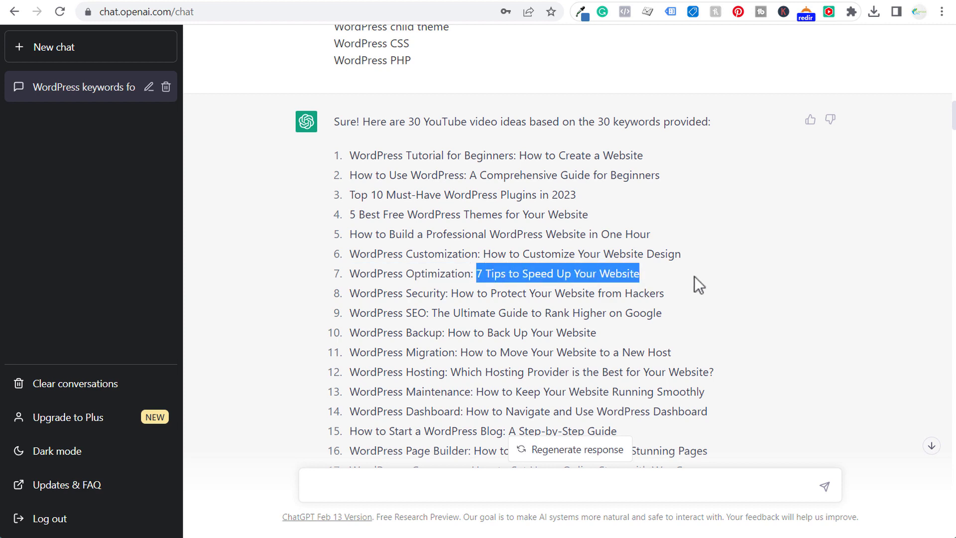
pyautogui.click(690, 279)
# - Examine the 10 YouTube video ideas for WordPress plugins, highlighting the installation, must-have, SEO, backup and security topics
pyautogui.scroll(-3, 682, 272)
pyautogui.scroll(-10, 679, 262)
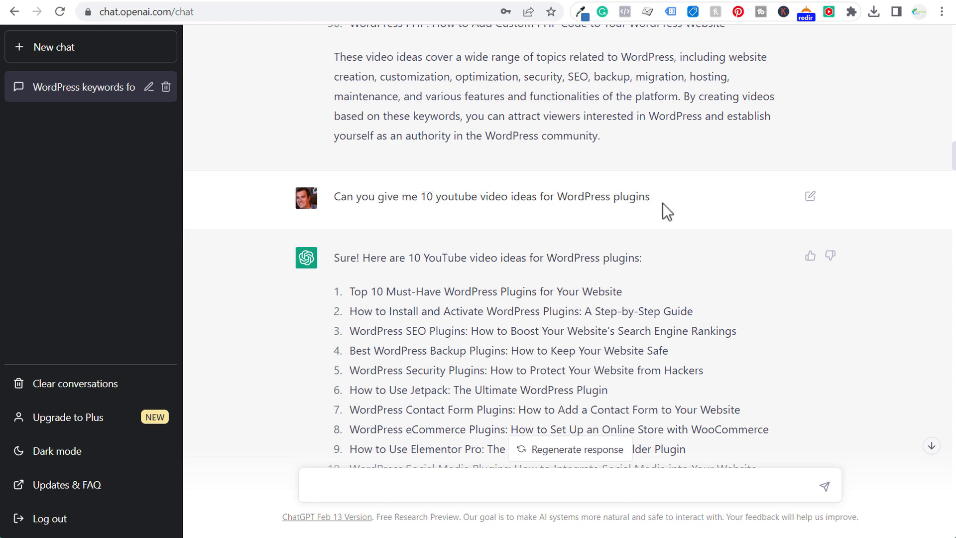
pyautogui.scroll(-4, 671, 208)
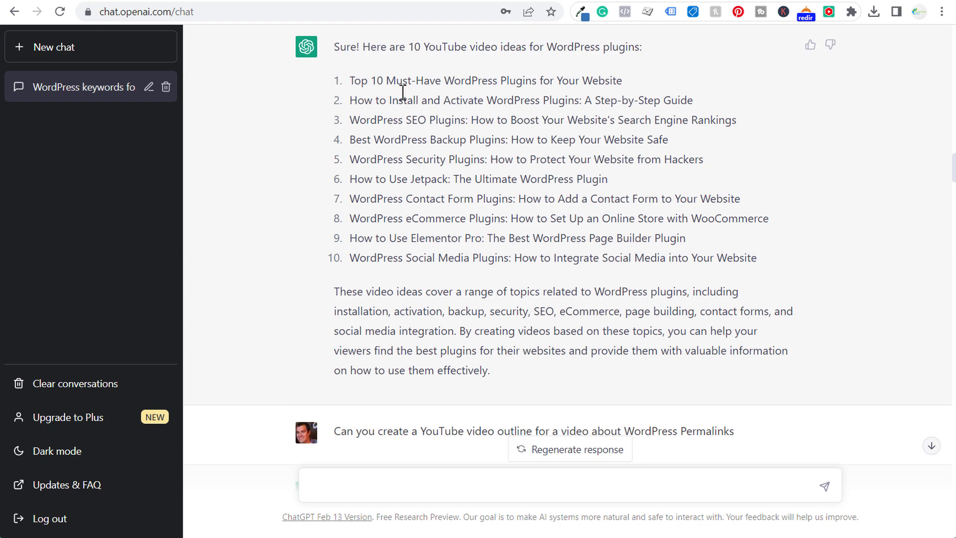
pyautogui.moveTo(372, 100); pyautogui.dragTo(560, 95)
pyautogui.click(567, 97)
pyautogui.moveTo(355, 80); pyautogui.dragTo(618, 78)
pyautogui.click(601, 80)
pyautogui.moveTo(406, 120); pyautogui.dragTo(460, 120)
pyautogui.moveTo(377, 140); pyautogui.dragTo(460, 140)
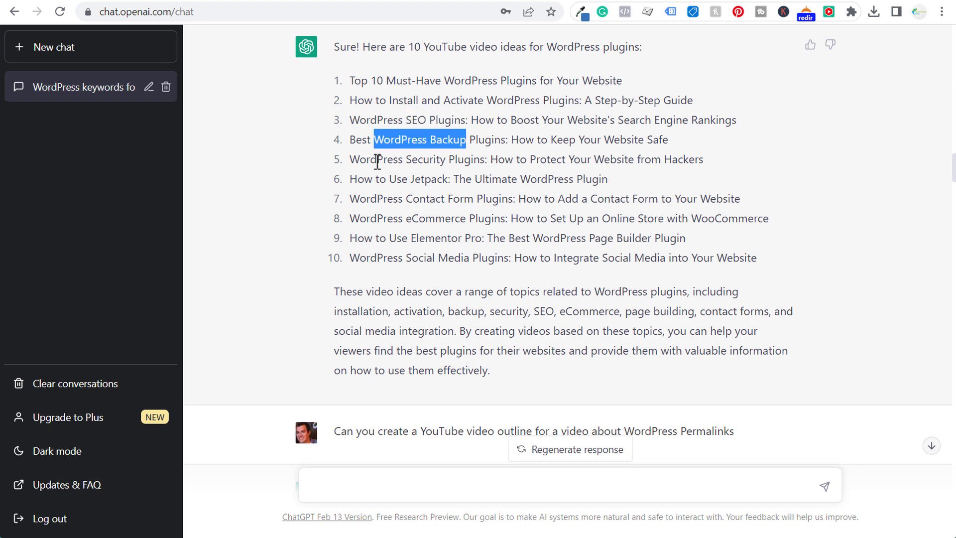
pyautogui.moveTo(351, 159); pyautogui.dragTo(508, 159)
pyautogui.click(599, 158)
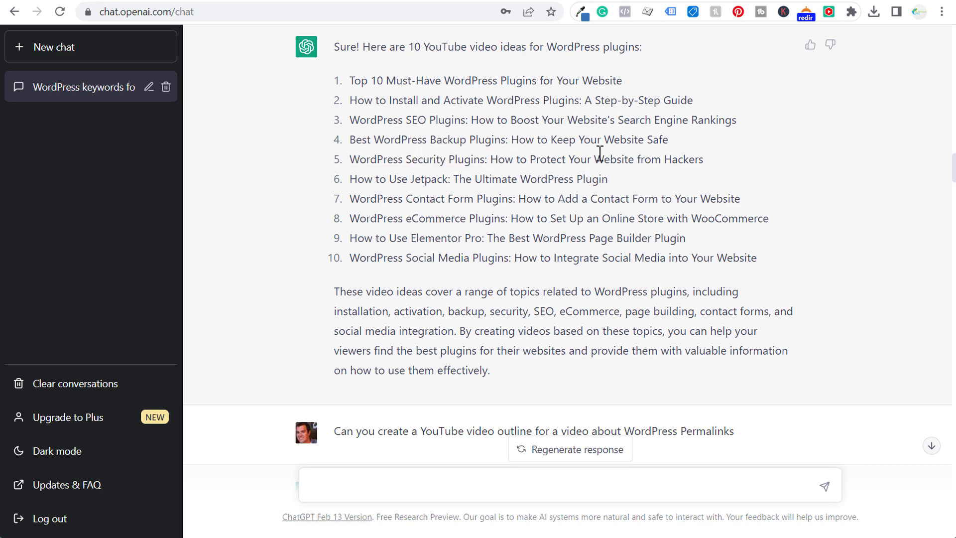
# - Return to the original keyword list and highlight the "WordPress theme" keyword
pyautogui.scroll(20, 600, 153)
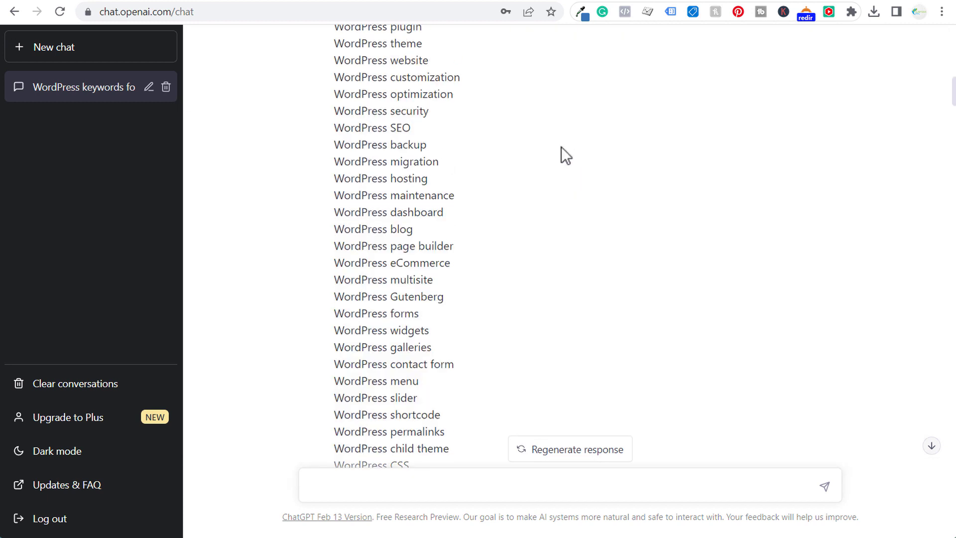
pyautogui.scroll(3, 526, 172)
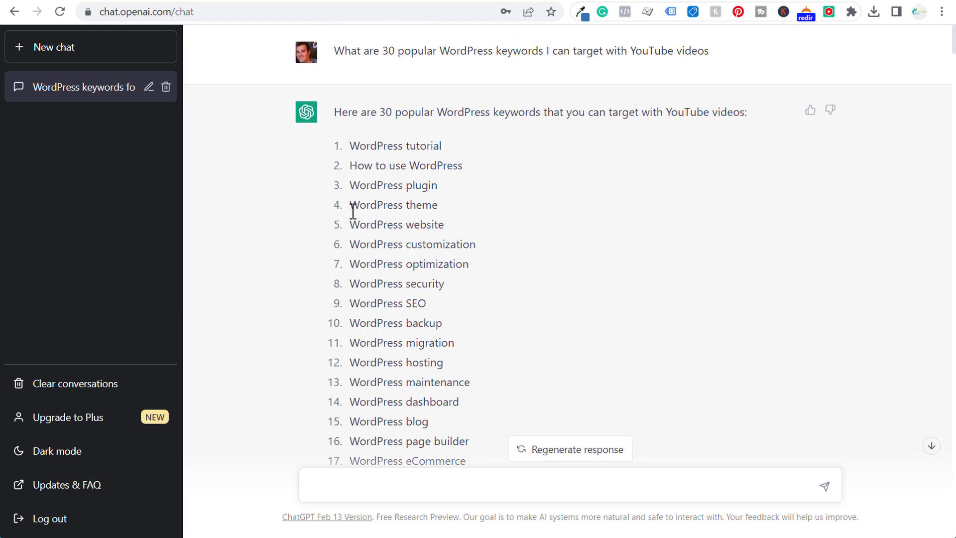
pyautogui.moveTo(351, 205); pyautogui.dragTo(446, 205)
pyautogui.click(489, 205)
# - Look over the follow-up prompts on keyword-based ideas, WordPress plugin ideas, the permalinks outline and the permalinks script
pyautogui.scroll(-12, 580, 211)
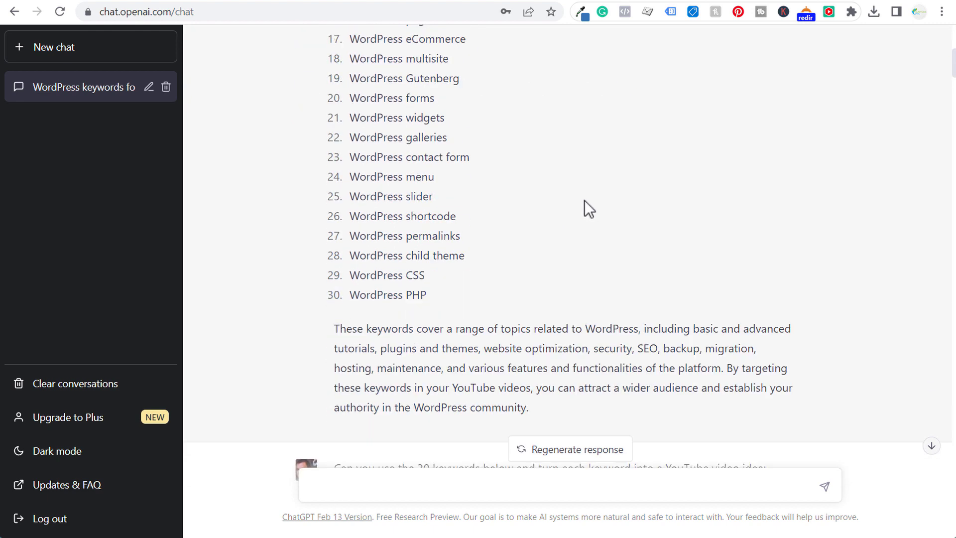
pyautogui.scroll(-4, 585, 207)
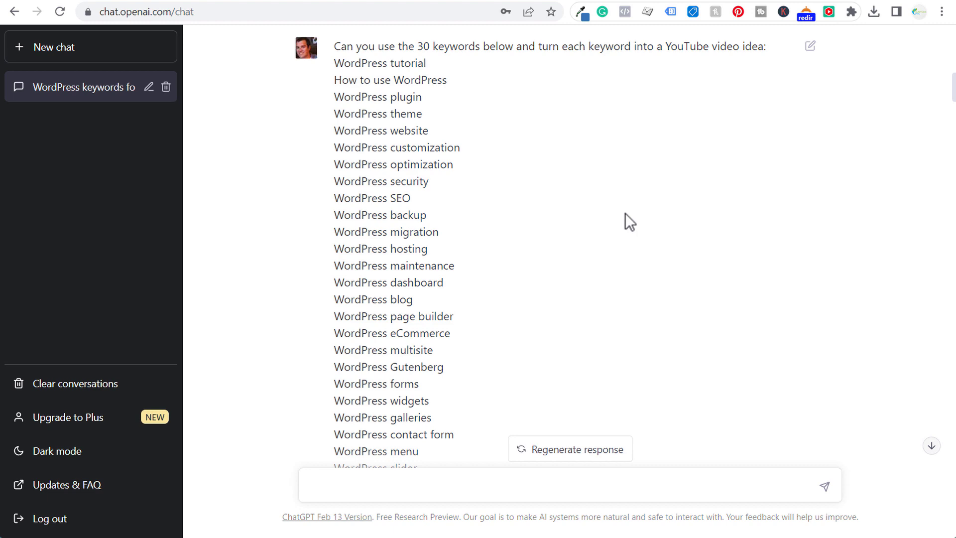
pyautogui.scroll(-13, 627, 214)
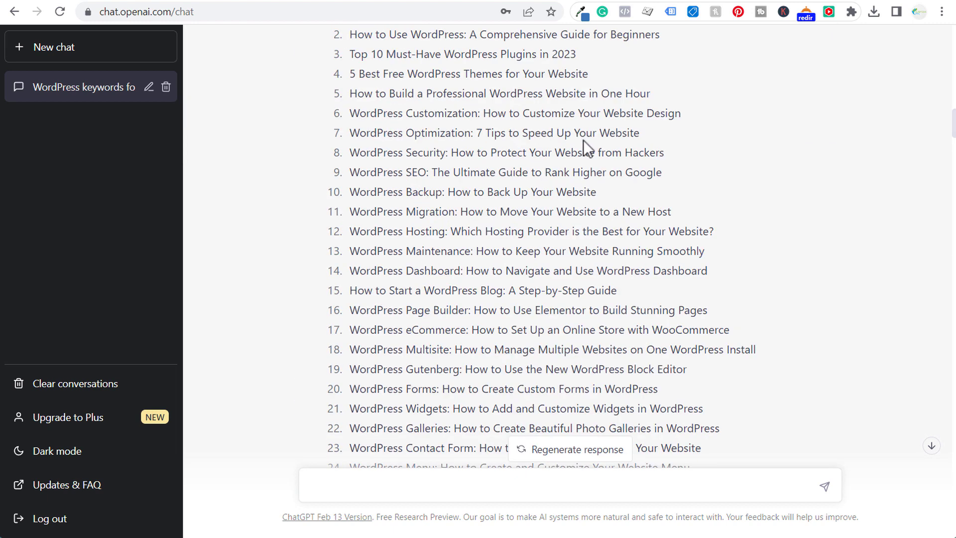
pyautogui.scroll(-10, 548, 141)
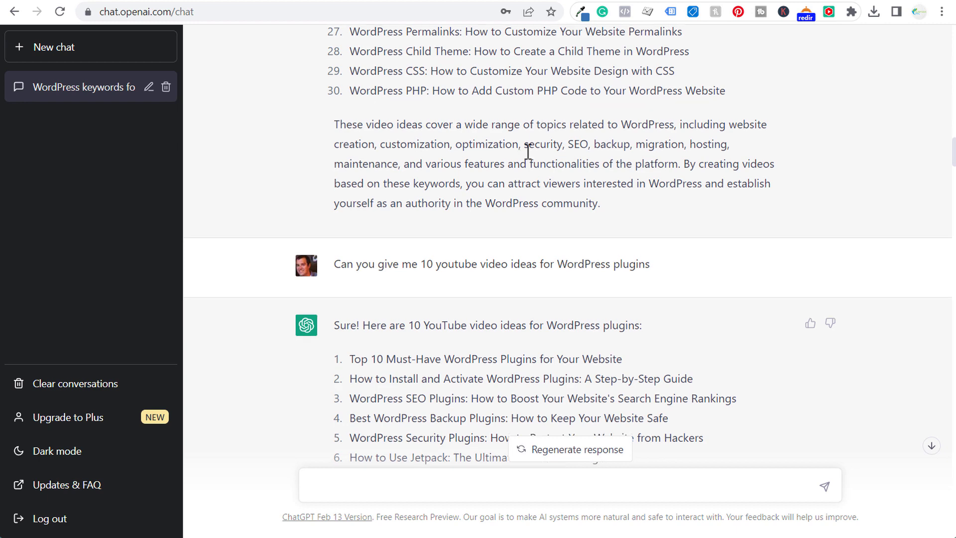
pyautogui.scroll(-4, 528, 151)
pyautogui.moveTo(354, 57); pyautogui.dragTo(480, 57)
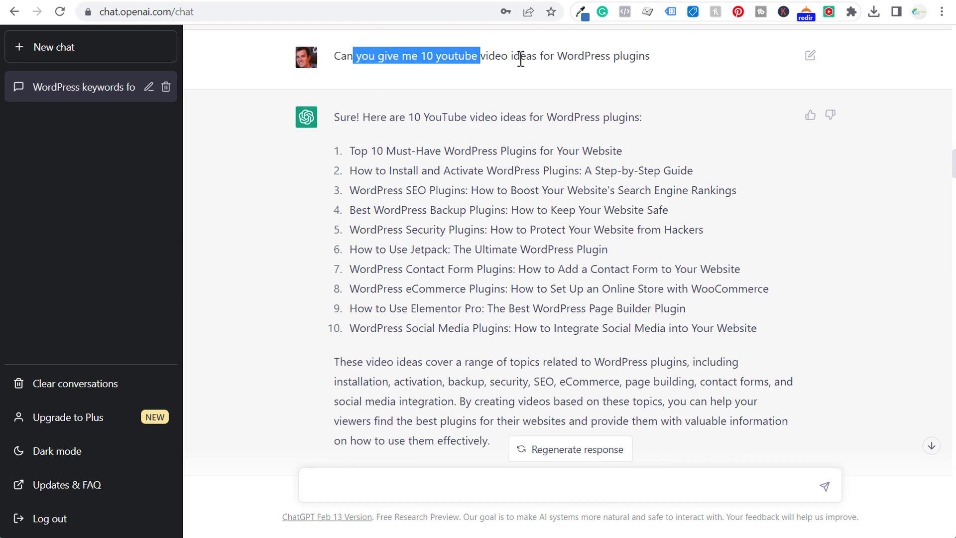
pyautogui.click(536, 59)
pyautogui.scroll(-5, 525, 100)
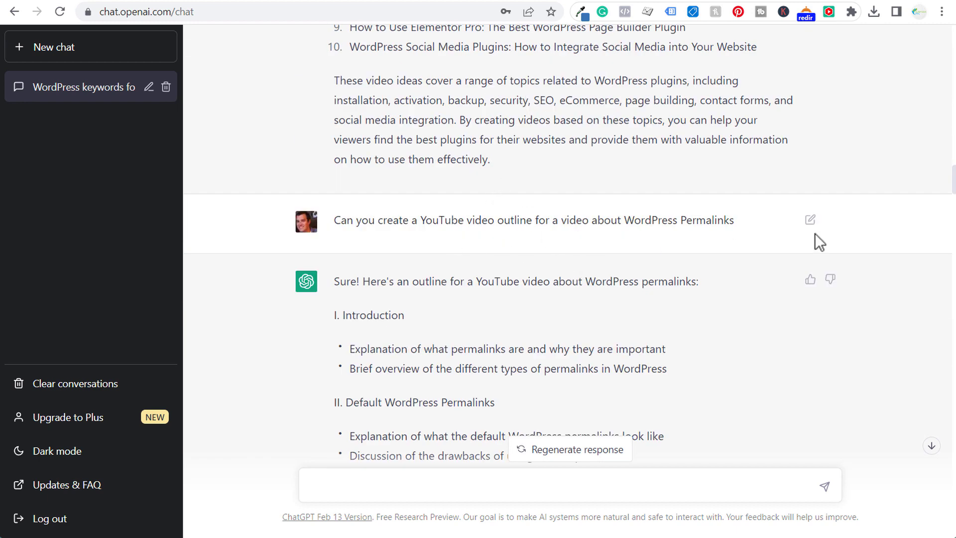
pyautogui.scroll(-15, 598, 164)
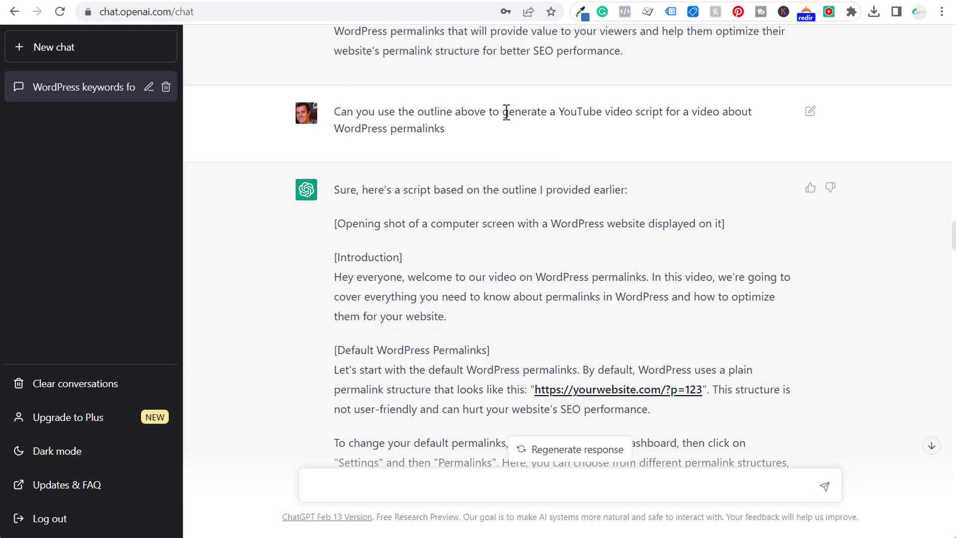
# - Examine the prompt asking for the 5 best WordPress security plugins and highlight the plugin descriptions in its answer
pyautogui.scroll(-10, 506, 112)
pyautogui.moveTo(335, 99); pyautogui.dragTo(576, 95)
pyautogui.click(610, 94)
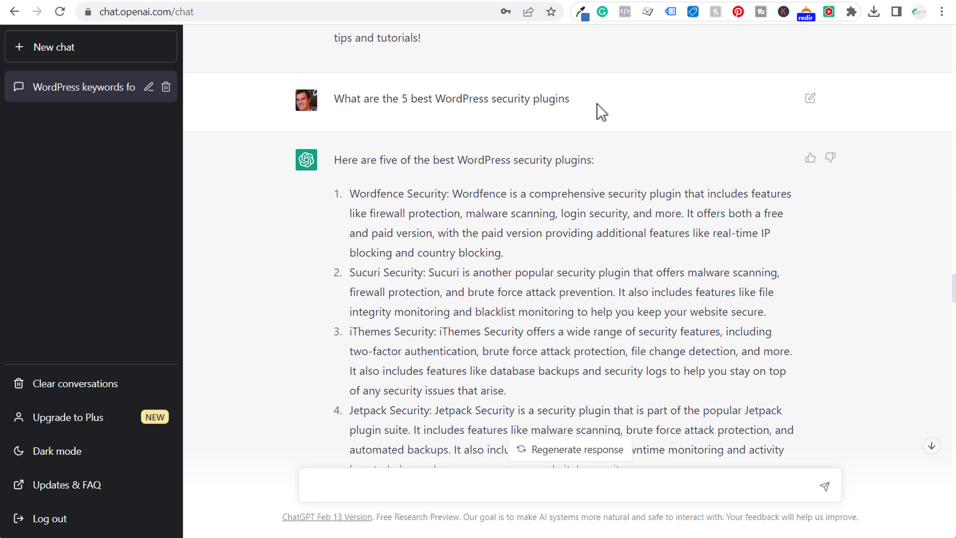
pyautogui.scroll(-2, 620, 114)
pyautogui.moveTo(348, 122); pyautogui.dragTo(729, 368)
pyautogui.scroll(-2, 659, 356)
pyautogui.click(730, 367)
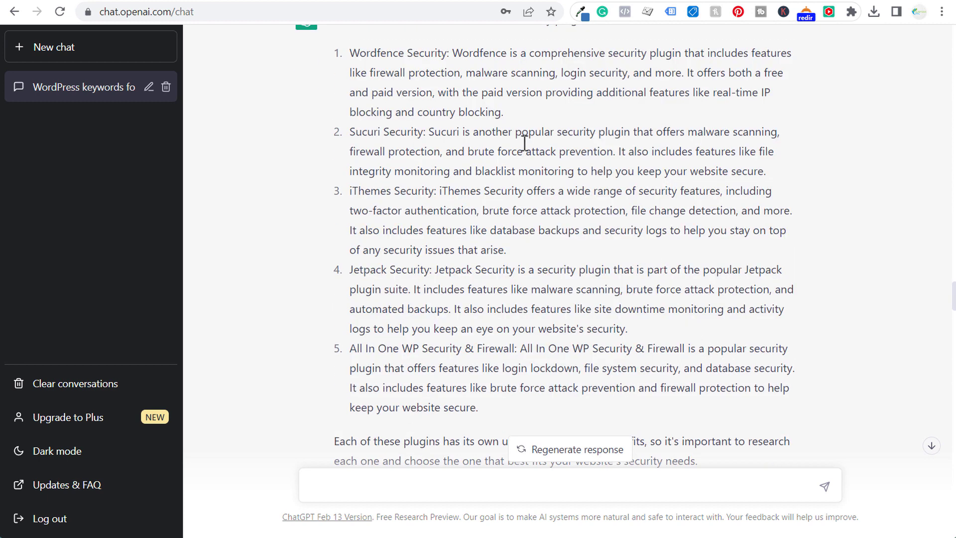
pyautogui.scroll(1, 522, 158)
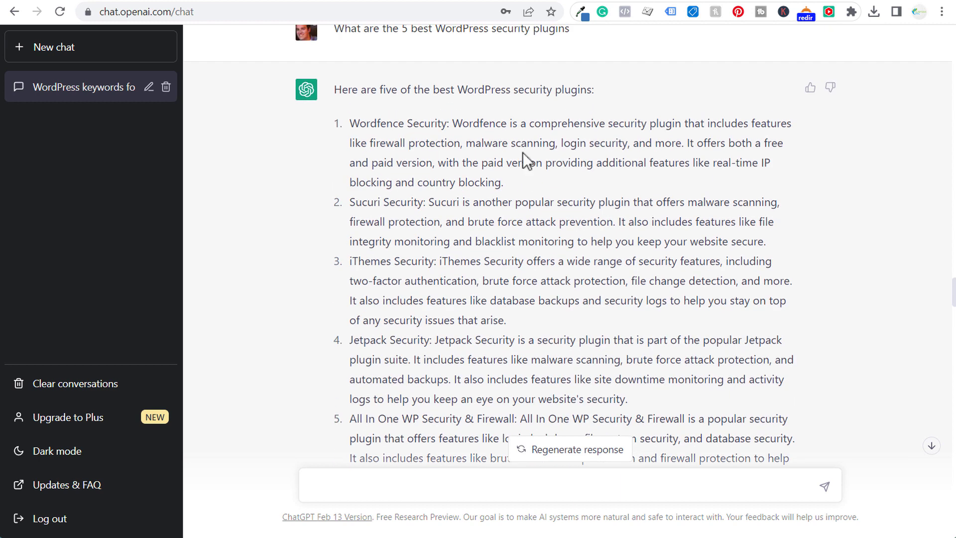
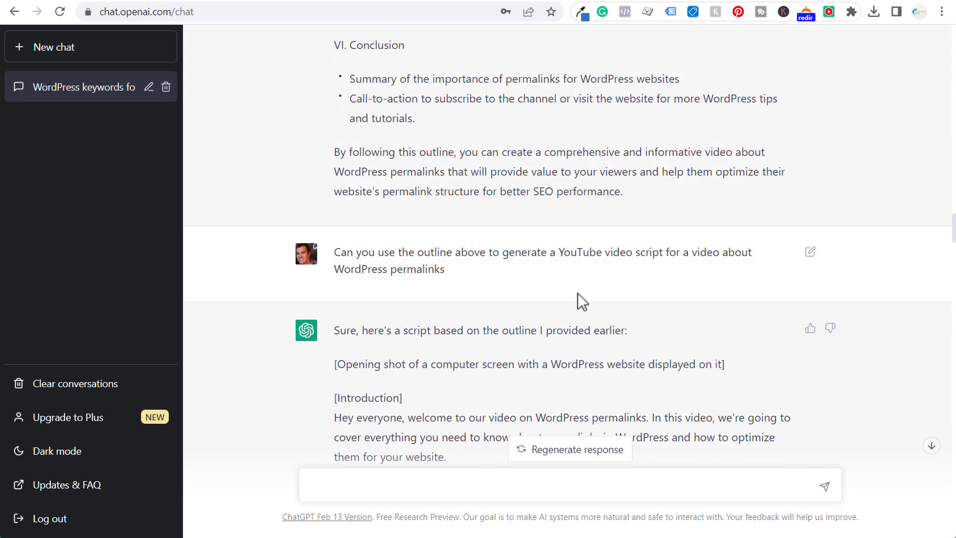
# - Examine the prompt requesting a YouTube video outline about WordPress Permalinks, highlighting its request wording and its topic
pyautogui.scroll(14, 483, 310)
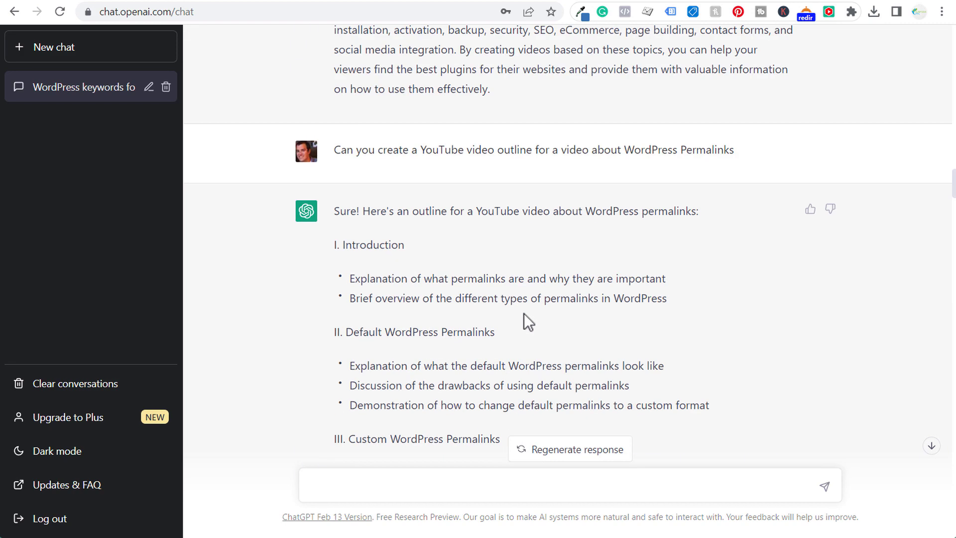
pyautogui.moveTo(623, 149); pyautogui.dragTo(734, 150)
pyautogui.click(633, 147)
pyautogui.moveTo(362, 149); pyautogui.dragTo(716, 151)
pyautogui.click(717, 151)
pyautogui.moveTo(475, 149); pyautogui.dragTo(534, 149)
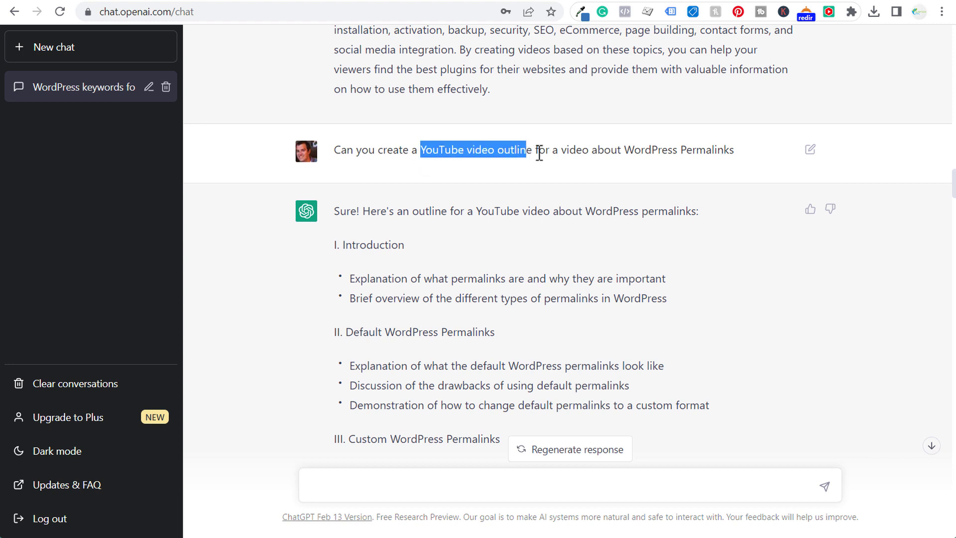
pyautogui.click(539, 153)
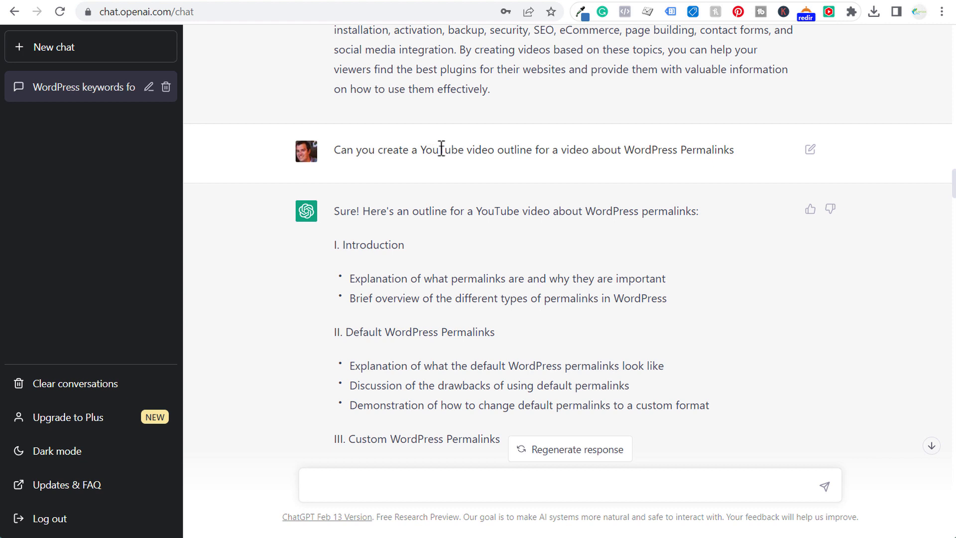
pyautogui.moveTo(620, 151); pyautogui.dragTo(733, 150)
pyautogui.click(518, 232)
# - Read the permalinks outline's best practices and troubleshooting sections, highlighting the best practices heading and its SEO-friendly permalinks point
pyautogui.scroll(-6, 524, 233)
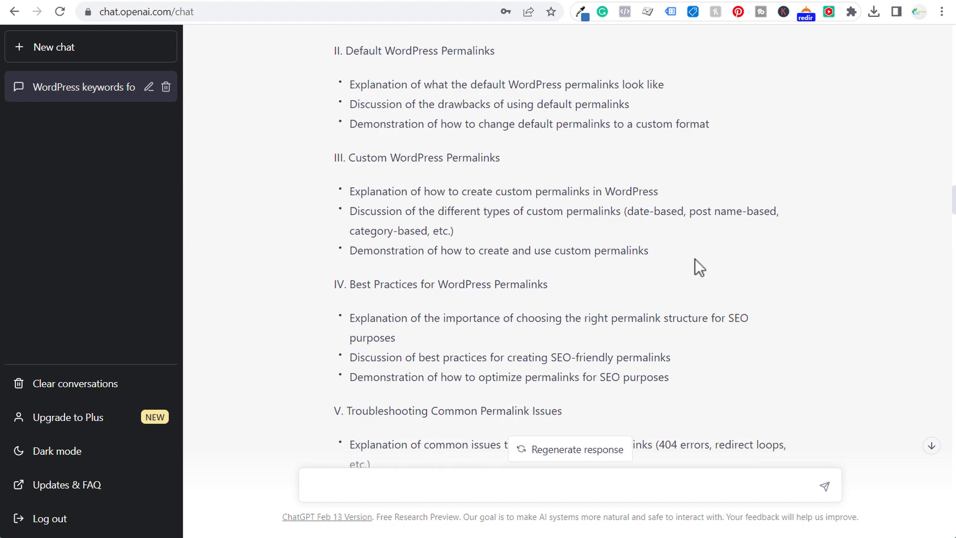
pyautogui.scroll(-3, 695, 264)
pyautogui.moveTo(351, 271); pyautogui.dragTo(604, 275)
pyautogui.click(622, 274)
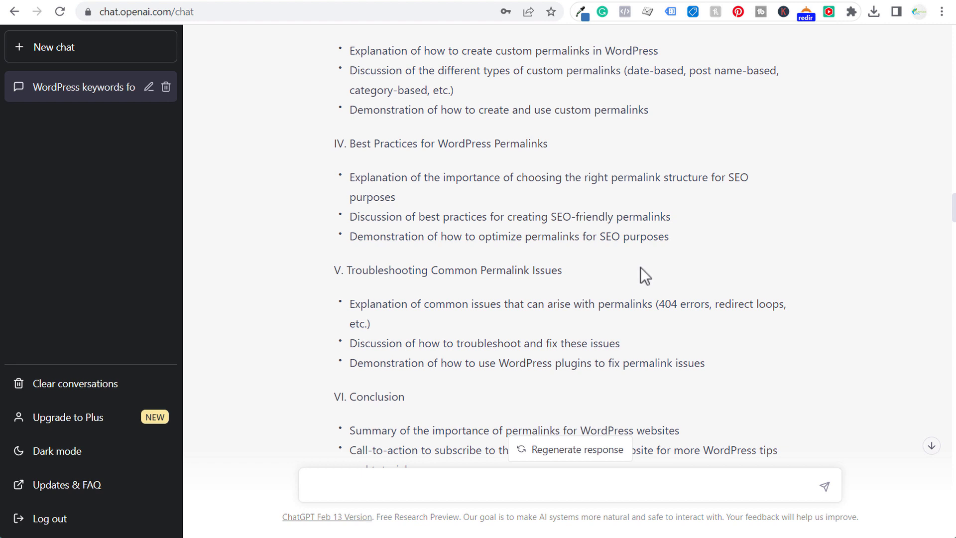
pyautogui.moveTo(362, 144); pyautogui.dragTo(464, 144)
pyautogui.click(511, 145)
pyautogui.moveTo(378, 217); pyautogui.dragTo(463, 218)
pyautogui.click(513, 216)
# - Read the outline's Default WordPress Permalinks section, highlighting the points on changing defaults and their drawbacks, and continue through the following sections
pyautogui.scroll(7, 575, 207)
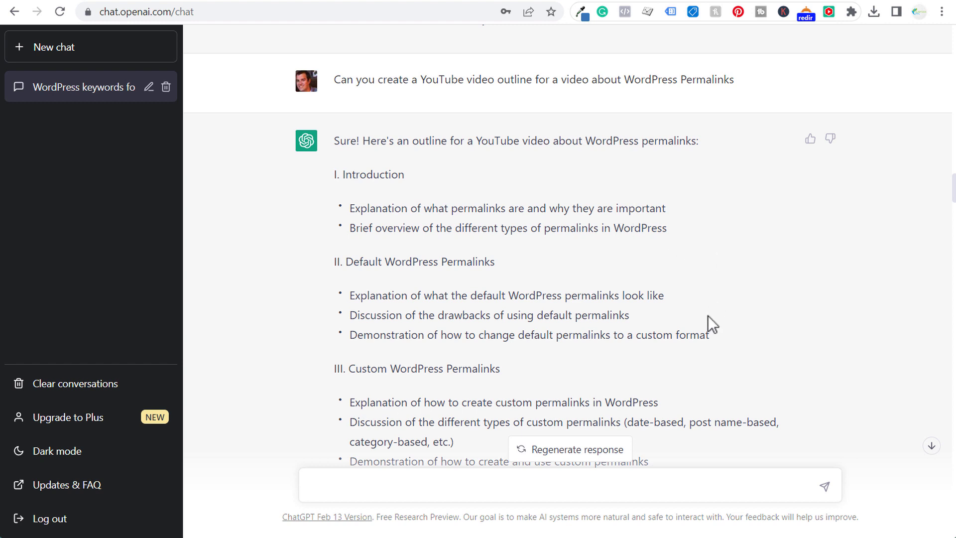
pyautogui.moveTo(401, 335); pyautogui.dragTo(543, 336)
pyautogui.click(577, 336)
pyautogui.moveTo(455, 316); pyautogui.dragTo(541, 317)
pyautogui.click(604, 317)
pyautogui.scroll(-4, 757, 279)
pyautogui.scroll(-2, 763, 270)
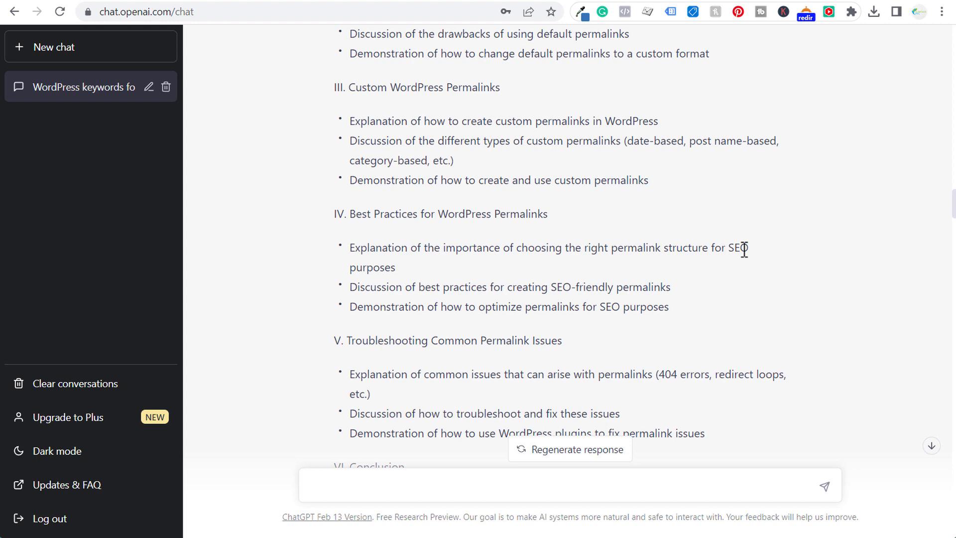
# - Examine the prompt asking to generate a YouTube video script from the permalinks outline, highlighting its request wording
pyautogui.scroll(-9, 744, 249)
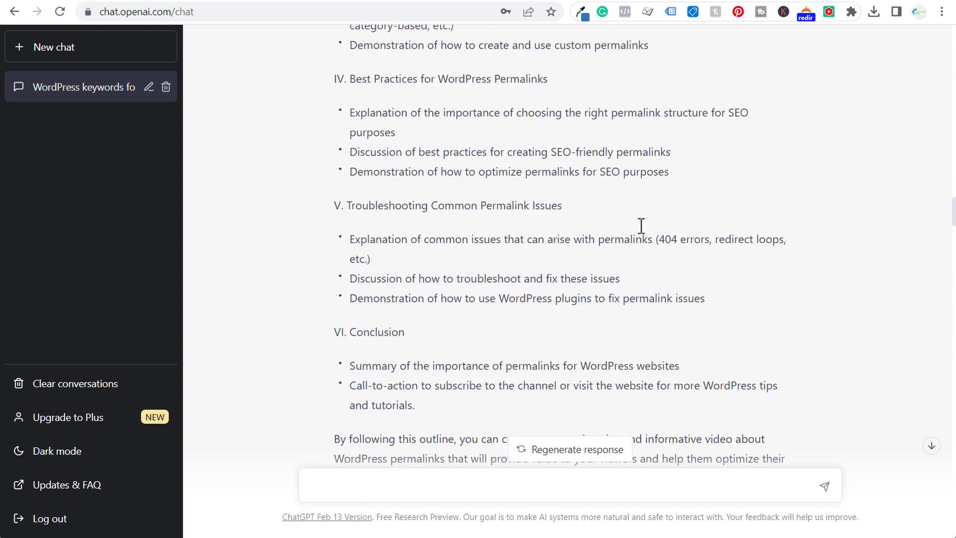
pyautogui.scroll(-3, 623, 189)
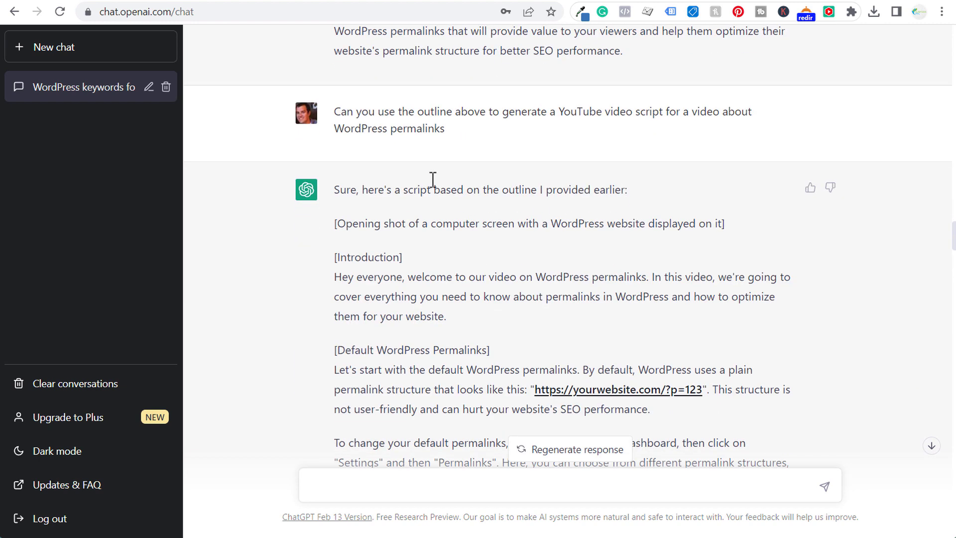
pyautogui.moveTo(376, 111); pyautogui.dragTo(597, 111)
pyautogui.click(641, 113)
pyautogui.moveTo(514, 114); pyautogui.dragTo(687, 111)
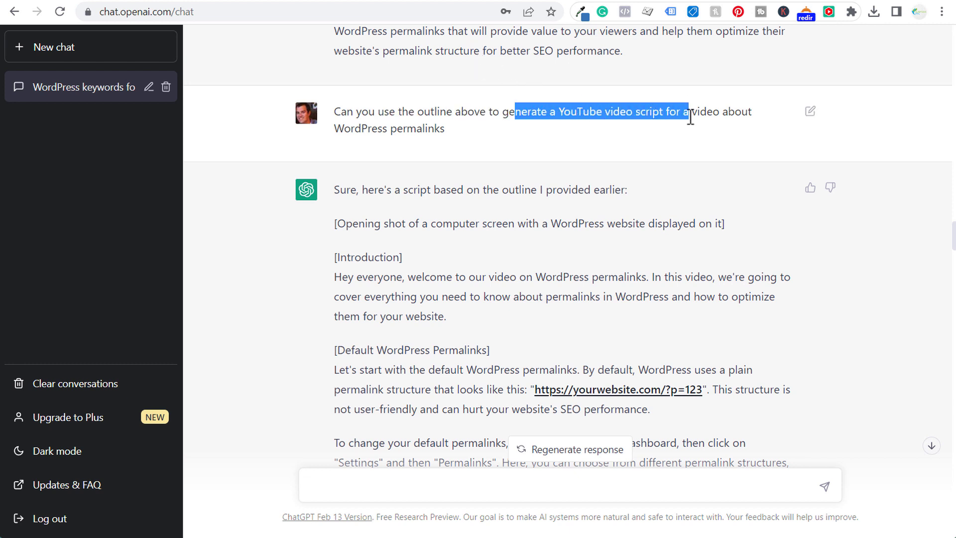
pyautogui.click(721, 112)
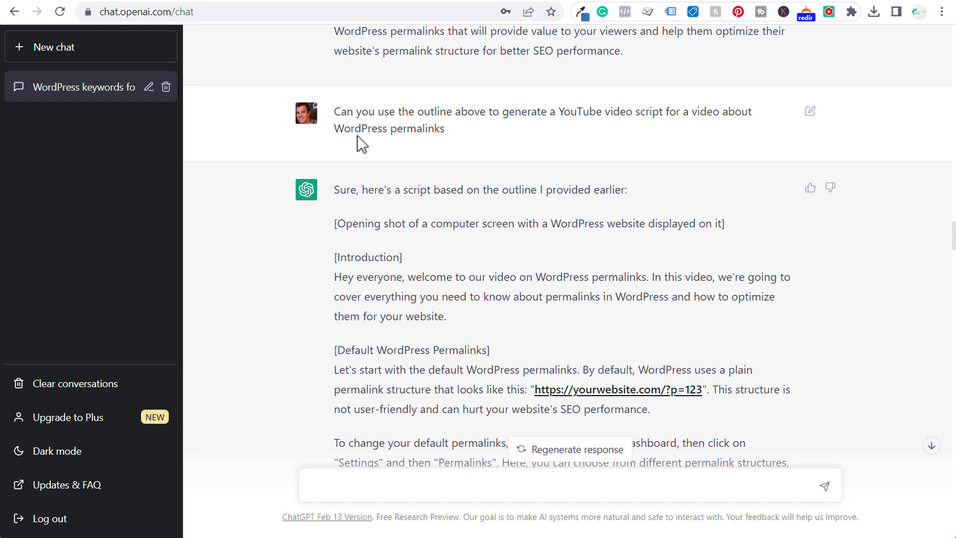
# - Highlight the opening sentence of the outline-based script answer and read the script's introduction and default permalinks sections
pyautogui.moveTo(362, 191); pyautogui.dragTo(604, 190)
pyautogui.click(601, 190)
pyautogui.scroll(-1, 592, 188)
pyautogui.scroll(-1, 588, 186)
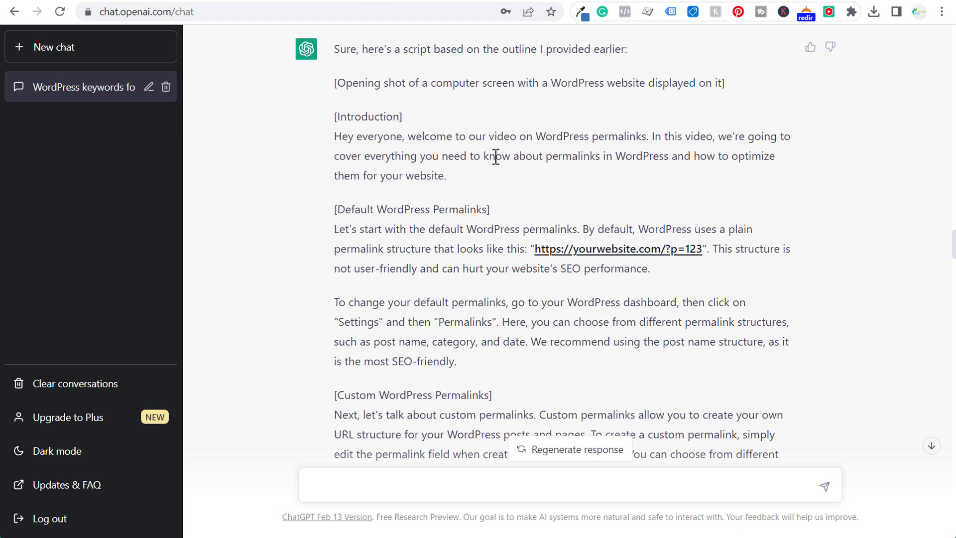
# - Switch to the Metaverse Post article on text-to-video AI generators and highlight its full list of generators
pyautogui.click(558, 2)
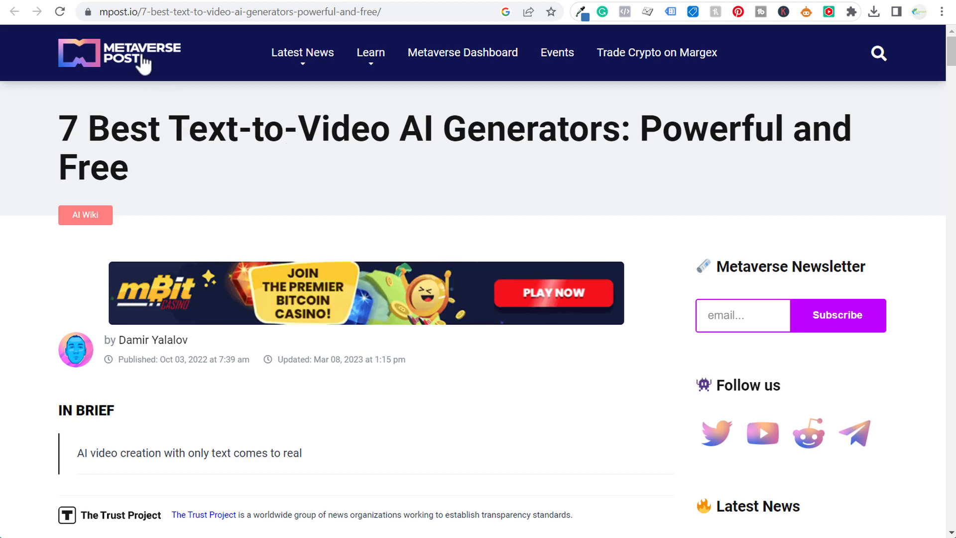
pyautogui.moveTo(950, 49); pyautogui.dragTo(950, 126)
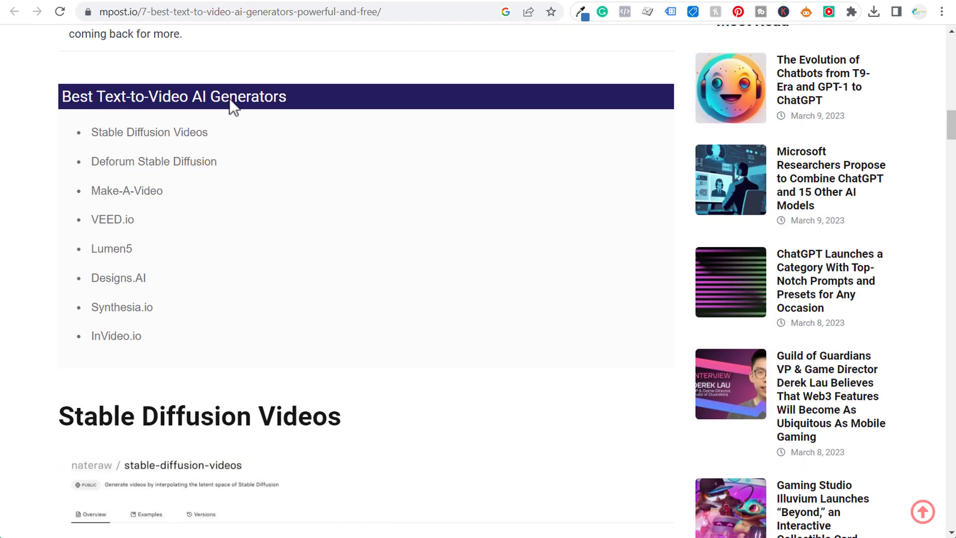
pyautogui.moveTo(143, 343); pyautogui.dragTo(85, 137)
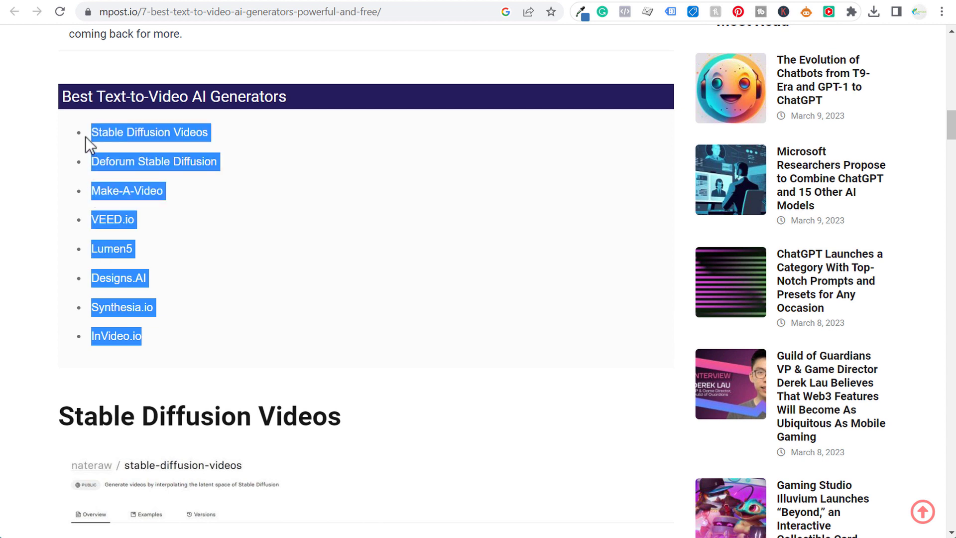
pyautogui.click(347, 168)
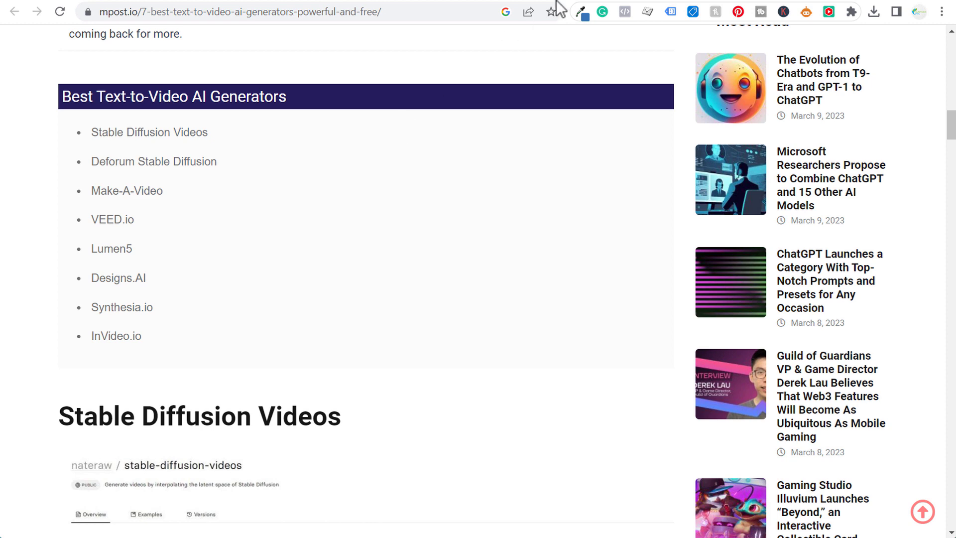
# - Switch to the article titled The Best AI Video Generators and examine its comparison of InVideo, Synthesia, Pictory, Veed.io and Lumen5
pyautogui.click(590, 4)
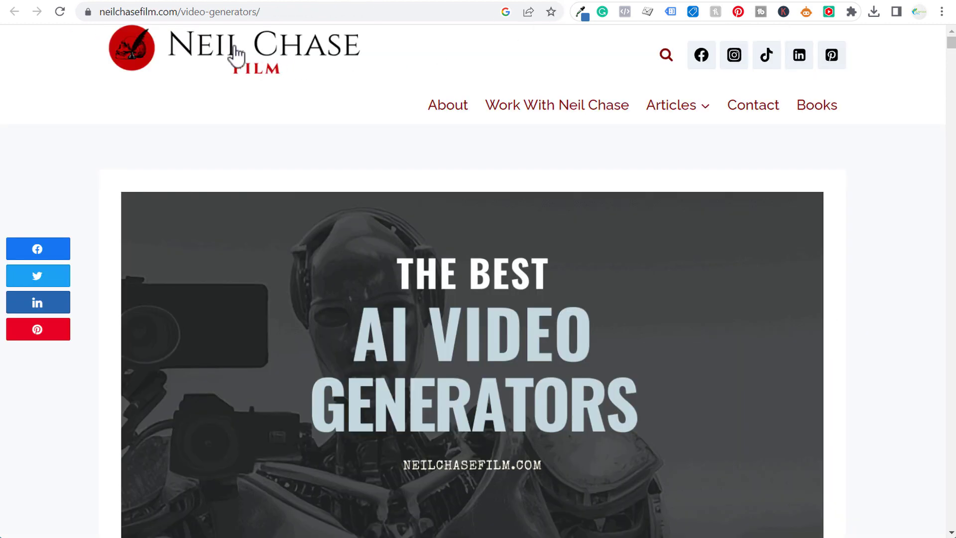
pyautogui.scroll(-1, 950, 63)
pyautogui.scroll(-15, 951, 63)
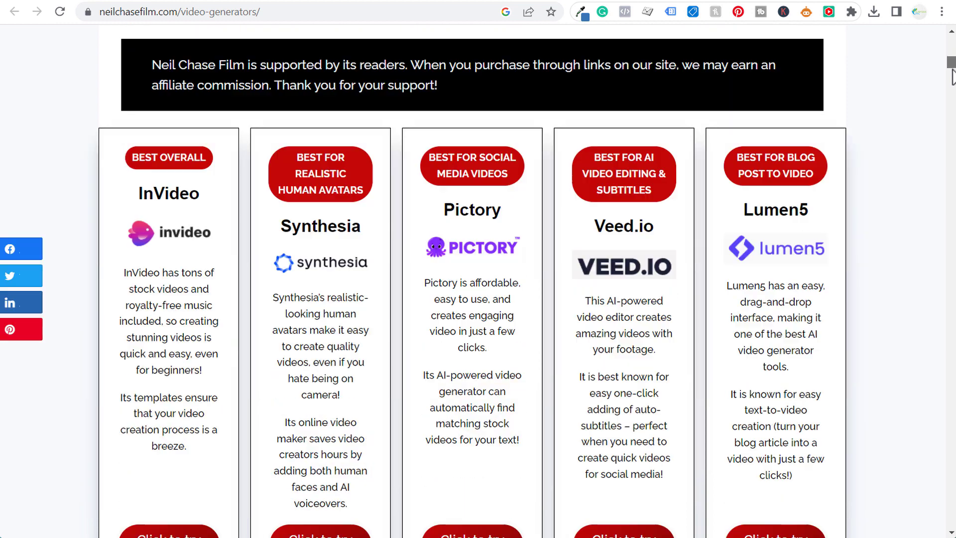
pyautogui.scroll(1, 545, 97)
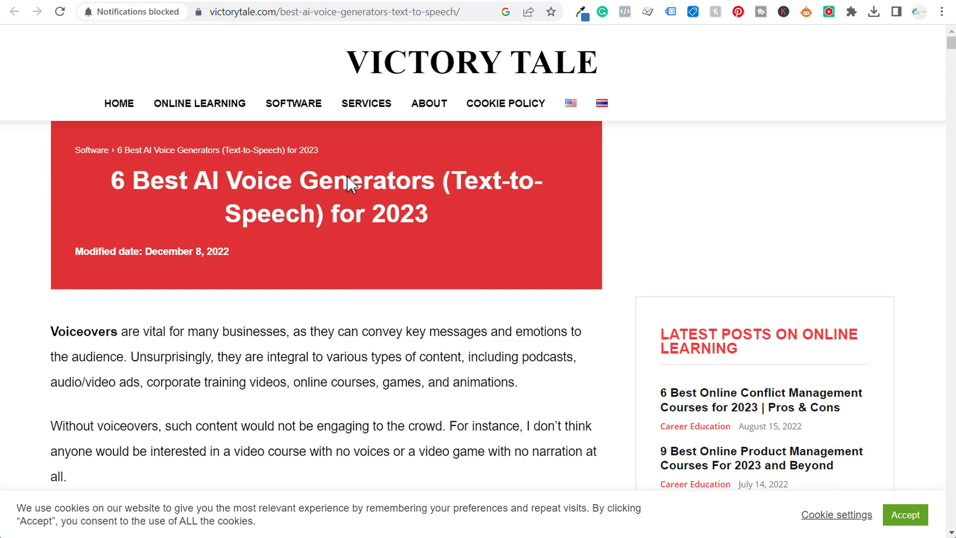
# - Examine the table of contents in Victory Tale's AI voice generators article, from Murf.ai through Other Alternatives
pyautogui.scroll(-15, 574, 227)
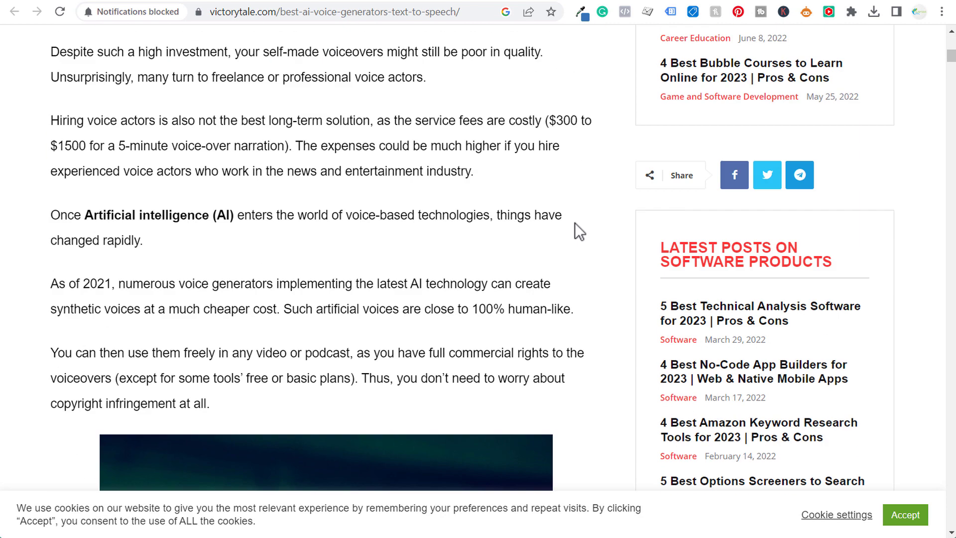
pyautogui.scroll(-17, 570, 220)
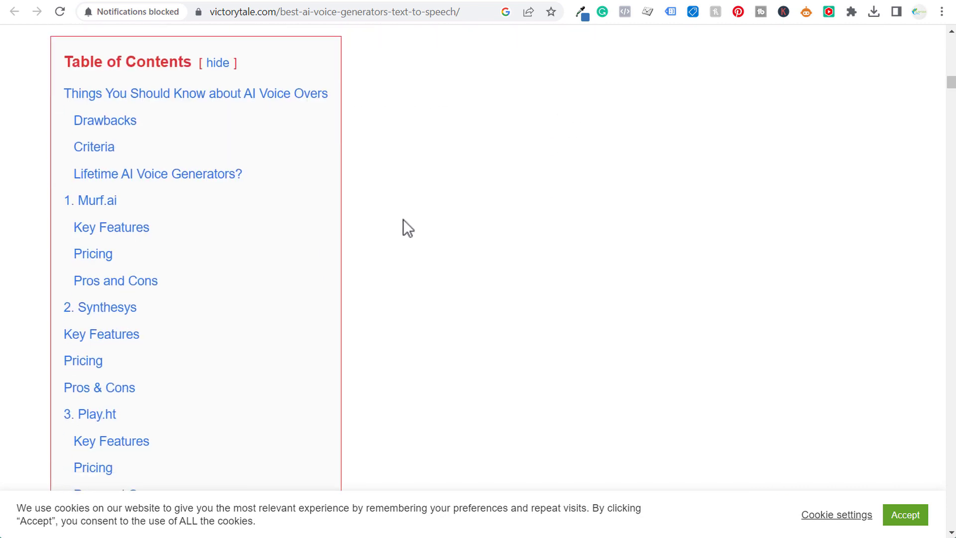
pyautogui.scroll(-2, 192, 201)
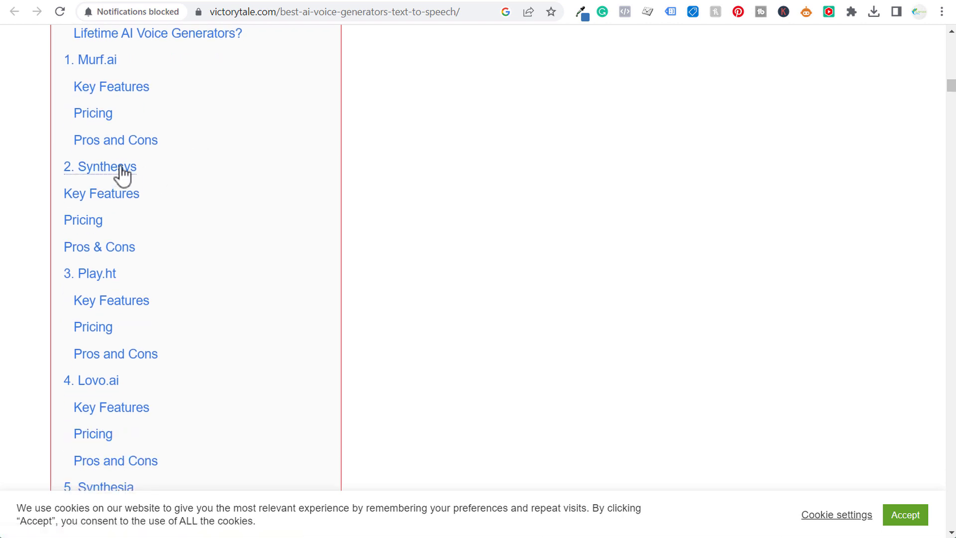
pyautogui.scroll(-2, 250, 260)
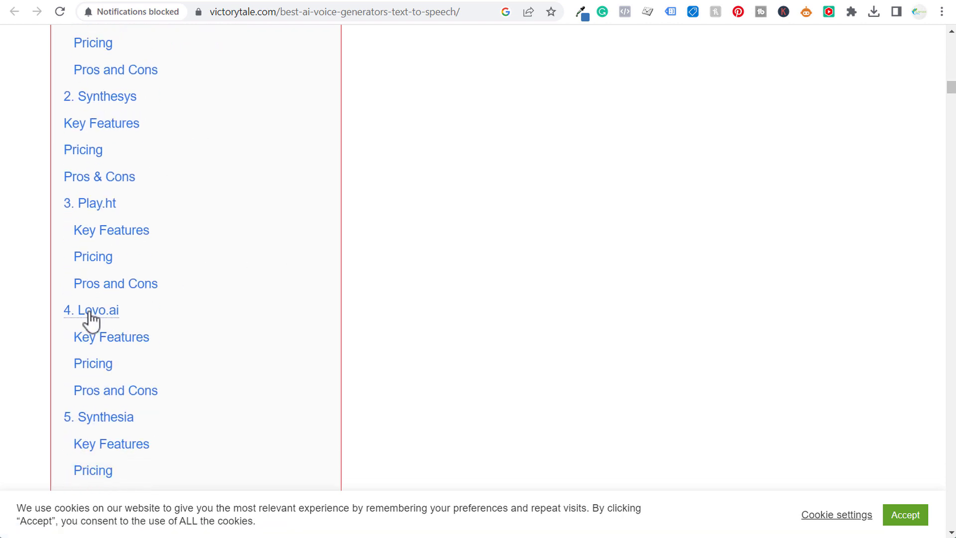
pyautogui.scroll(-4, 236, 306)
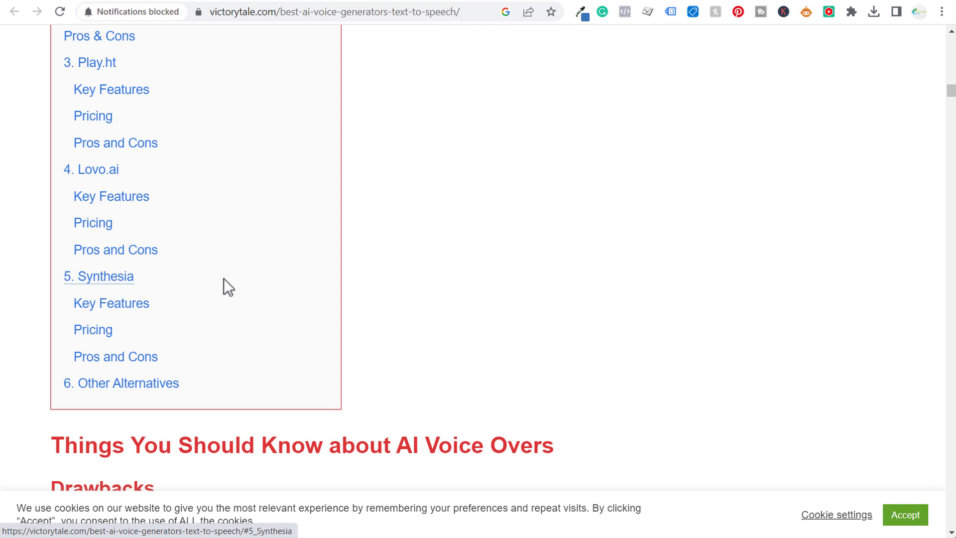
pyautogui.scroll(4, 553, 289)
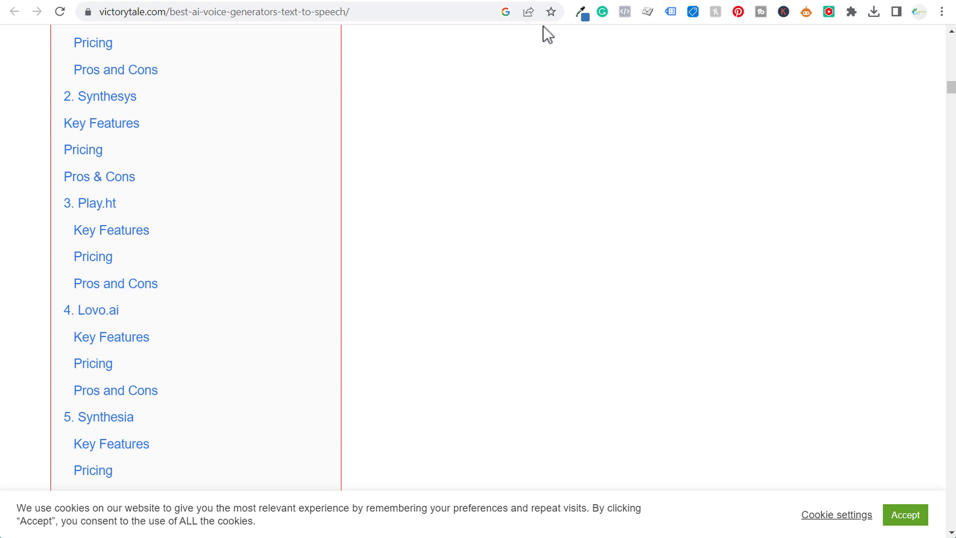
# - Return to the ChatGPT conversation and highlight the whole prompt requesting a video script based on the outline above
pyautogui.click(542, 2)
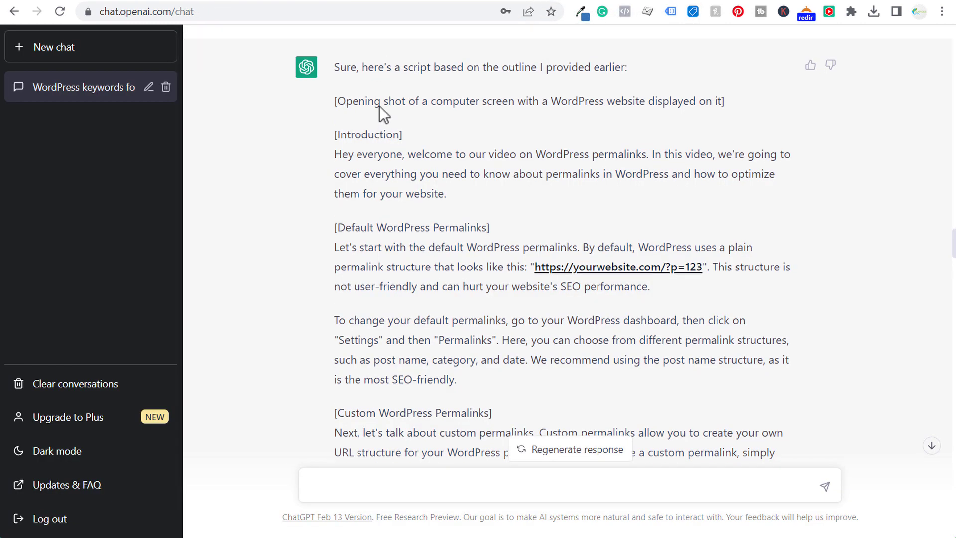
pyautogui.scroll(3, 382, 112)
pyautogui.moveTo(333, 111); pyautogui.dragTo(534, 126)
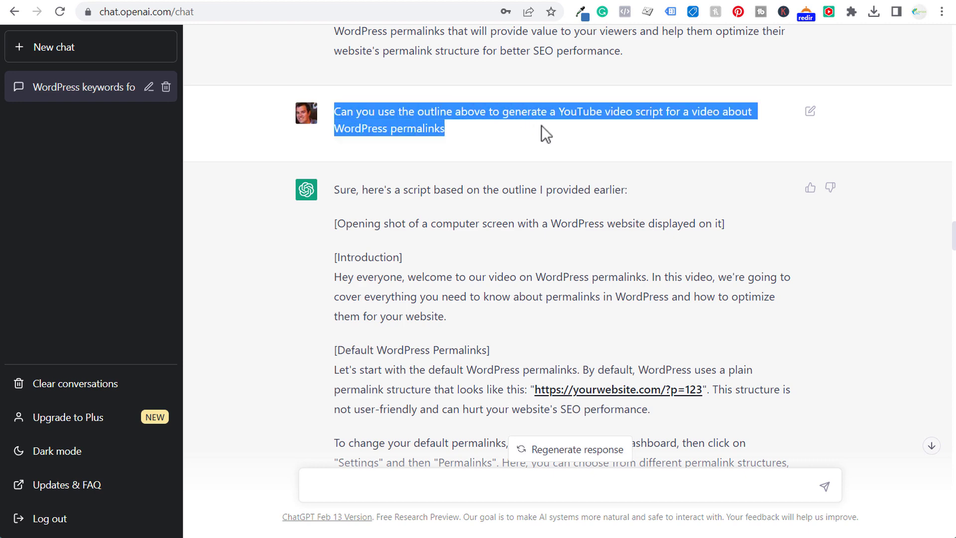
pyautogui.click(499, 130)
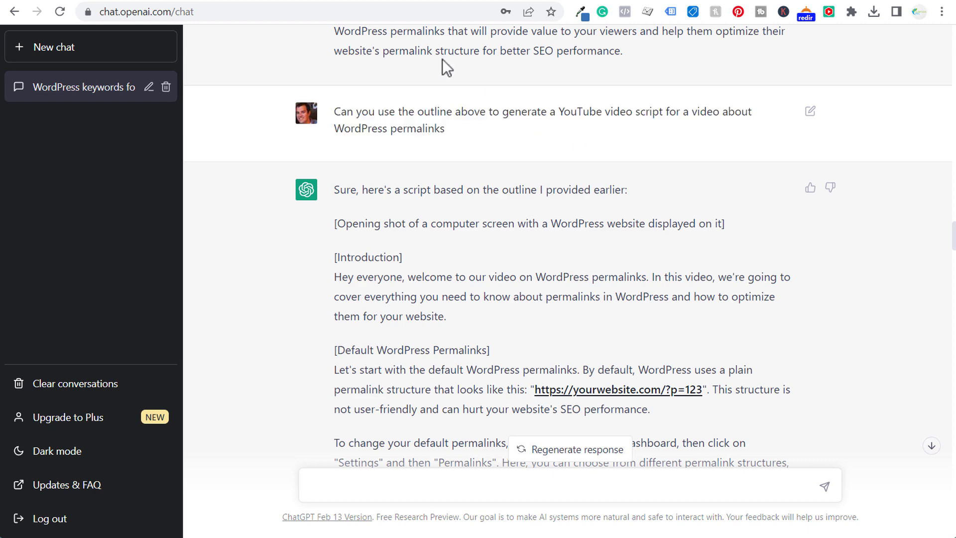
pyautogui.scroll(4, 448, 57)
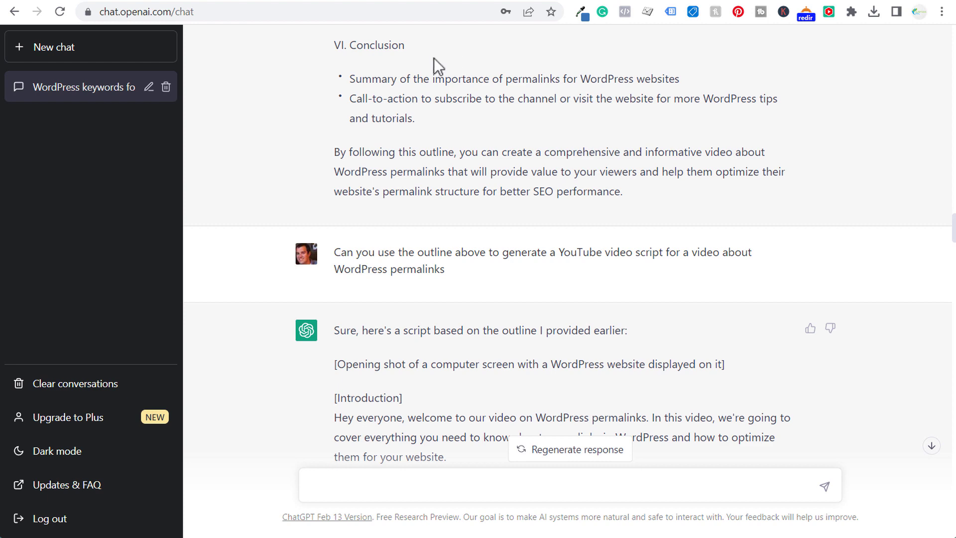
# - Examine the prompt requesting a full YouTube video script answering "What are WordPress Permalinks?", highlighting its request wording
pyautogui.scroll(-9, 540, 218)
pyautogui.scroll(-20, 503, 164)
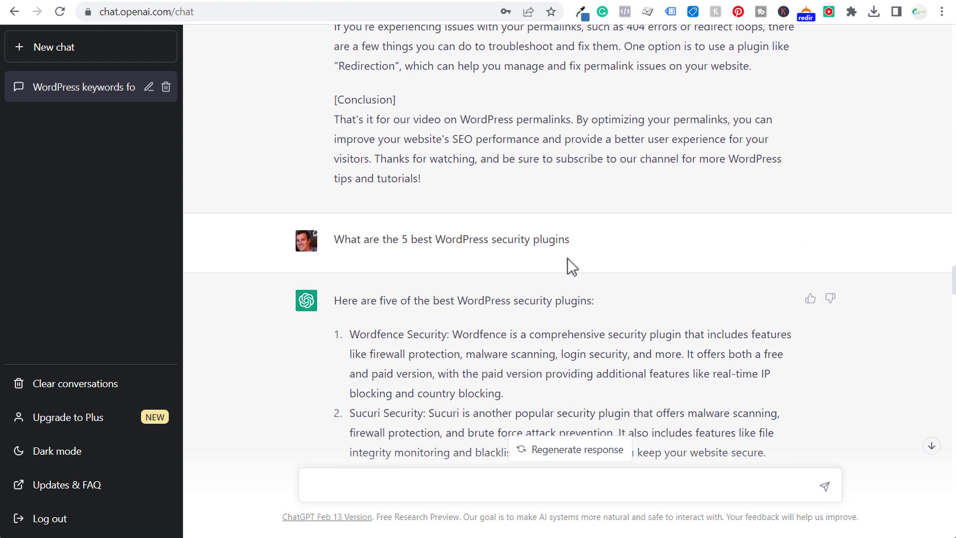
pyautogui.scroll(-2, 522, 200)
pyautogui.moveTo(376, 170); pyautogui.dragTo(647, 168)
pyautogui.click(706, 167)
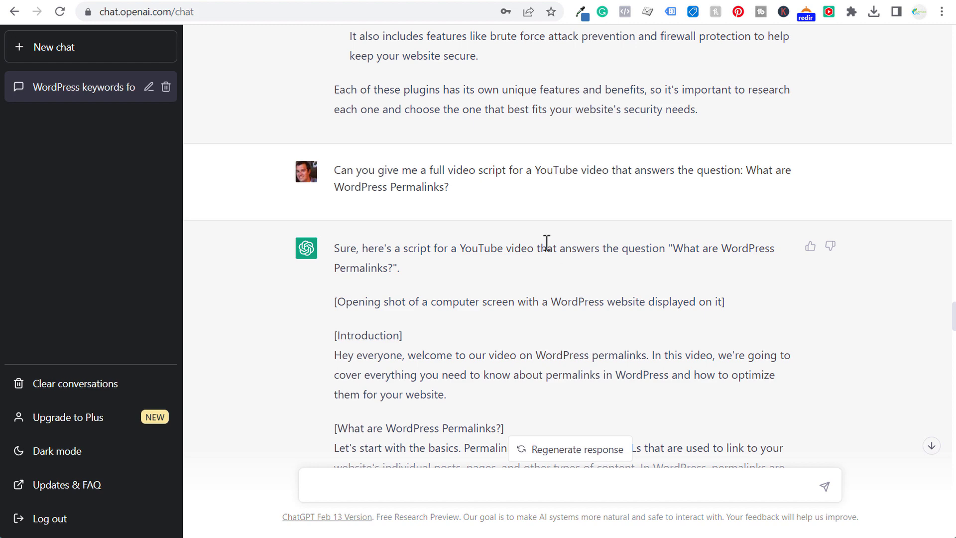
# - Read the full script's beginning, highlighting the opening shot line, the introduction's first words and the "What are WordPress Permalinks?" heading
pyautogui.scroll(-1, 470, 261)
pyautogui.scroll(-2, 470, 262)
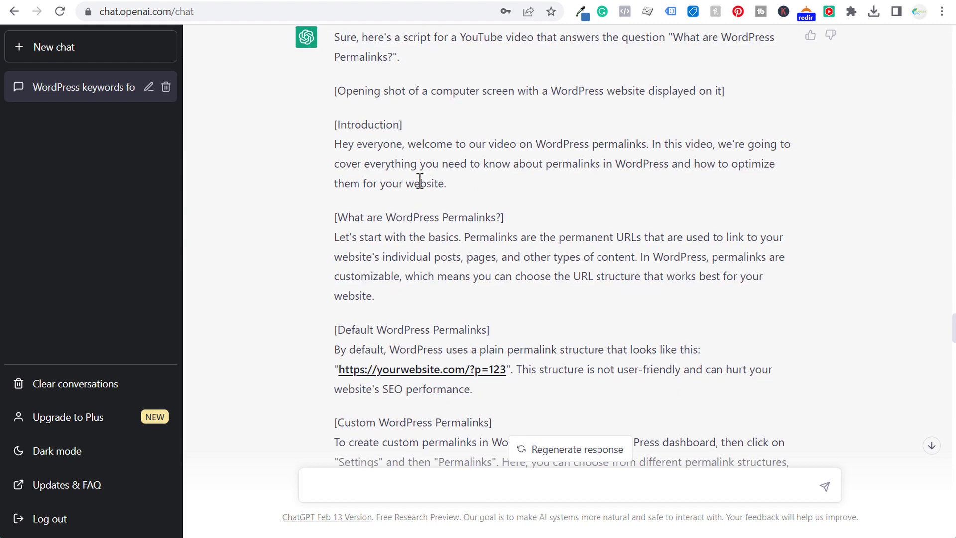
pyautogui.moveTo(335, 91); pyautogui.dragTo(540, 80)
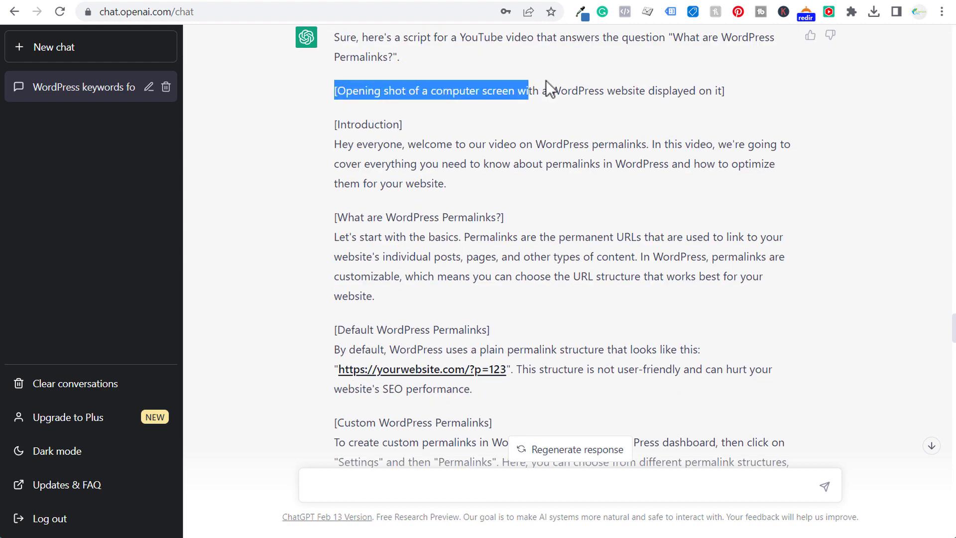
pyautogui.moveTo(615, 77); pyautogui.dragTo(719, 111)
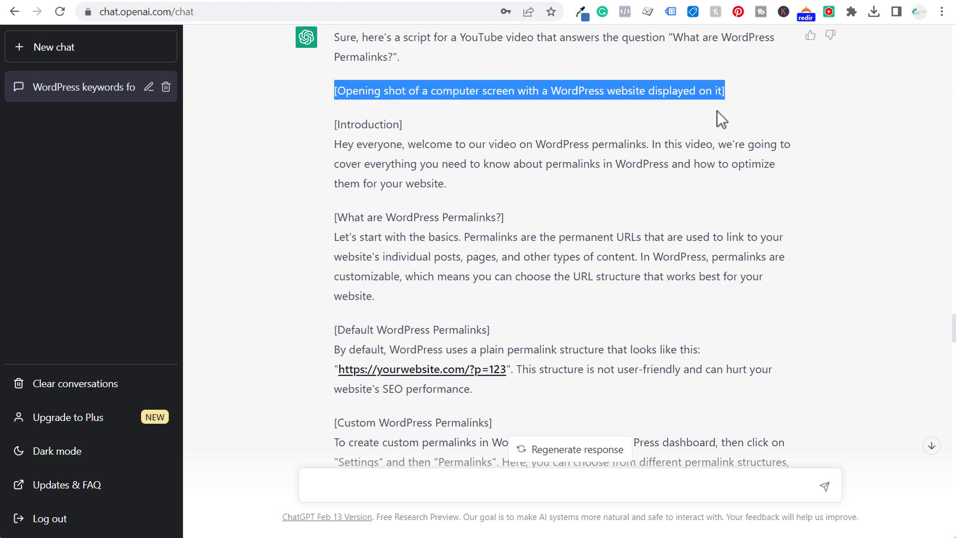
pyautogui.click(719, 111)
pyautogui.moveTo(335, 144); pyautogui.dragTo(530, 141)
pyautogui.click(587, 138)
pyautogui.moveTo(331, 217); pyautogui.dragTo(536, 203)
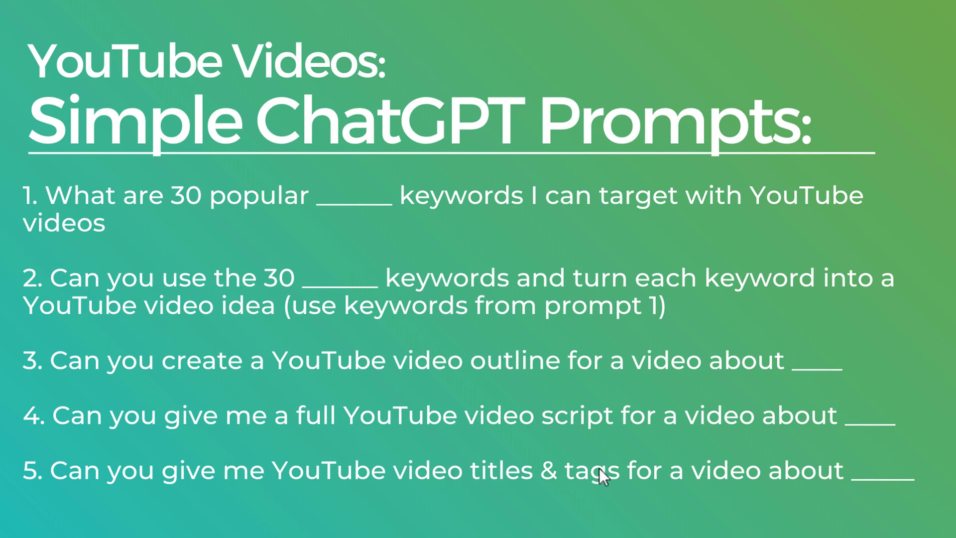
pyautogui.press('Right')
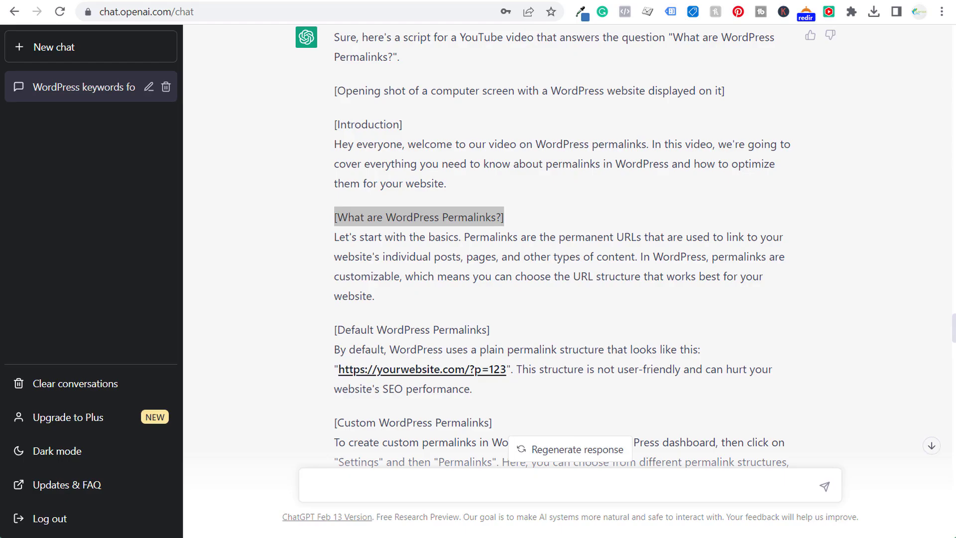
# - Read through the rest of the full script and highlight the prompt asking for YouTube video titles about WordPress Permalinks
pyautogui.scroll(-15, 673, 274)
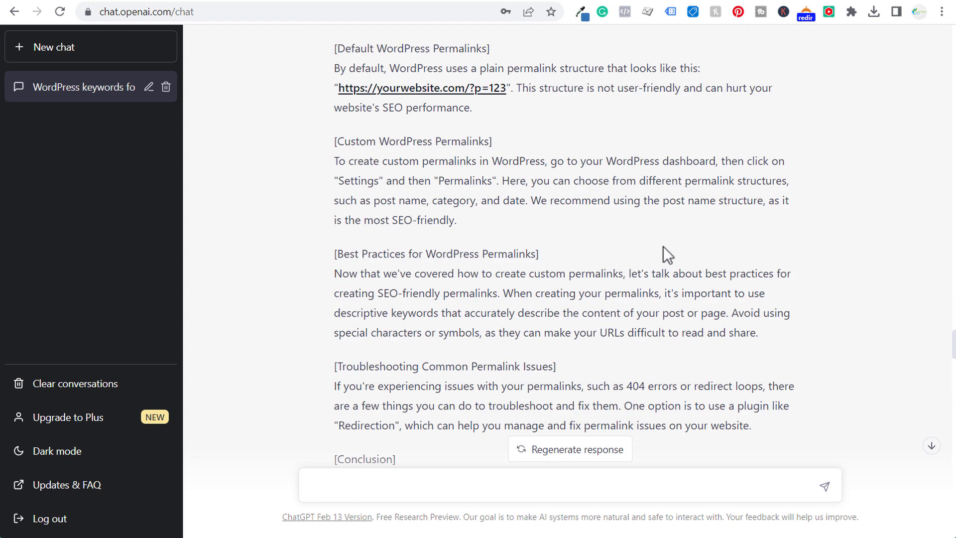
pyautogui.scroll(-1, 649, 211)
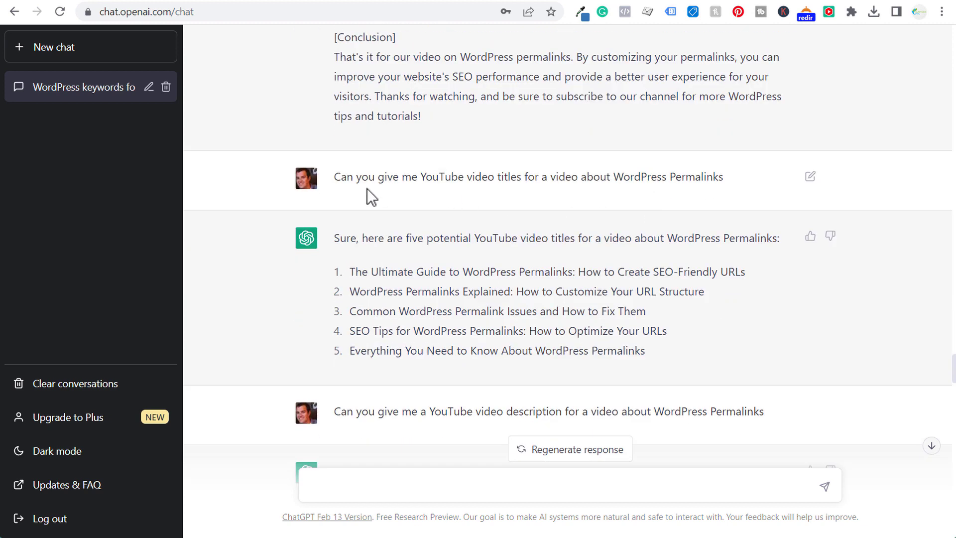
pyautogui.moveTo(368, 179); pyautogui.dragTo(717, 177)
pyautogui.click(638, 179)
pyautogui.click(678, 171)
# - Read the suggested WordPress Permalinks video titles, highlighting parts of the Ultimate Guide, Permalinks Explained, SEO Tips and Everything You Need to Know titles
pyautogui.scroll(-1, 566, 157)
pyautogui.moveTo(350, 201); pyautogui.dragTo(521, 215)
pyautogui.click(480, 230)
pyautogui.moveTo(351, 221); pyautogui.dragTo(427, 238)
pyautogui.click(738, 232)
pyautogui.click(404, 239)
pyautogui.moveTo(352, 260); pyautogui.dragTo(566, 268)
pyautogui.click(548, 269)
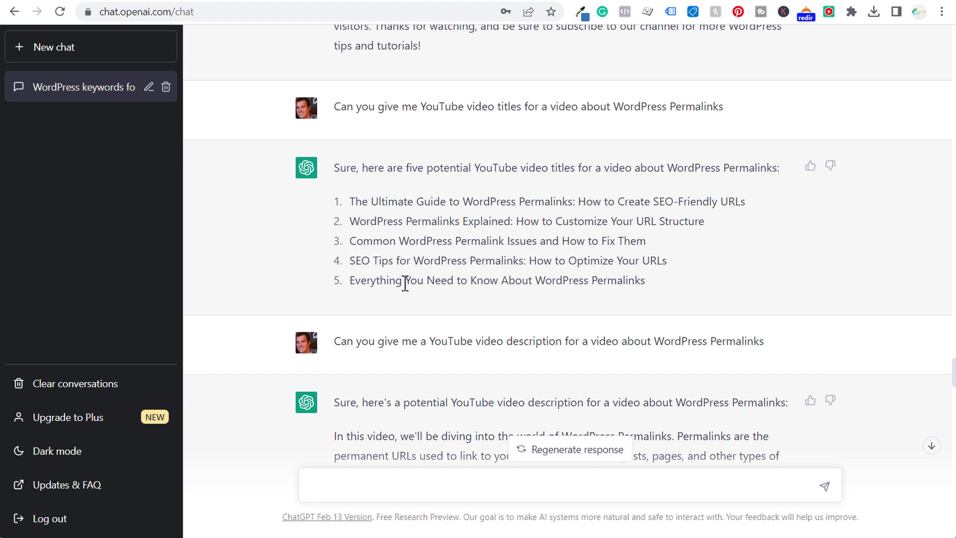
pyautogui.moveTo(371, 279); pyautogui.dragTo(633, 280)
pyautogui.click(698, 281)
# - Examine the prompt requesting a YouTube video description about WordPress Permalinks, highlighting its "YouTube video description" wording
pyautogui.scroll(-3, 707, 297)
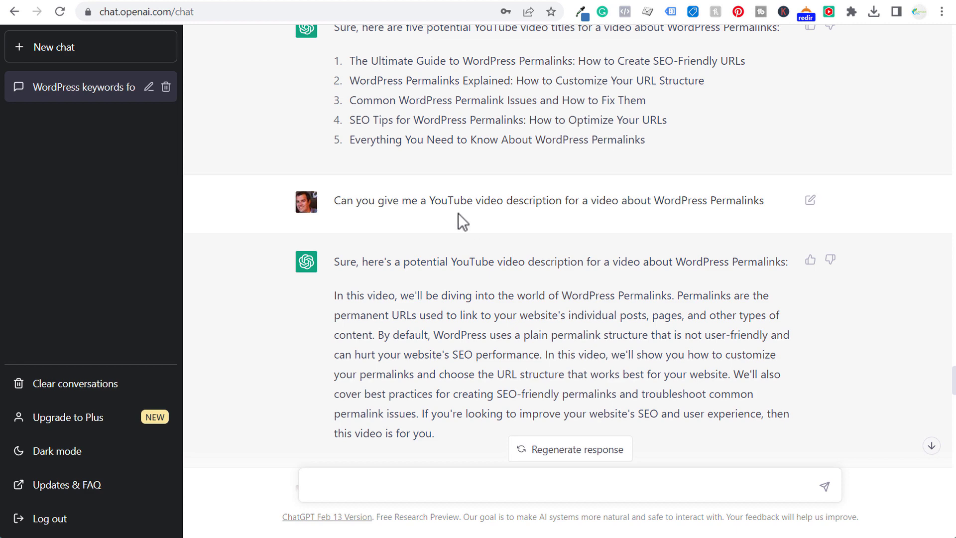
pyautogui.moveTo(431, 203); pyautogui.dragTo(575, 202)
pyautogui.click(590, 205)
# - Read the prompt requesting YouTube video tags about WordPress Permalinks, highlighting part of its wording, and look over the suggested tags
pyautogui.scroll(-7, 553, 233)
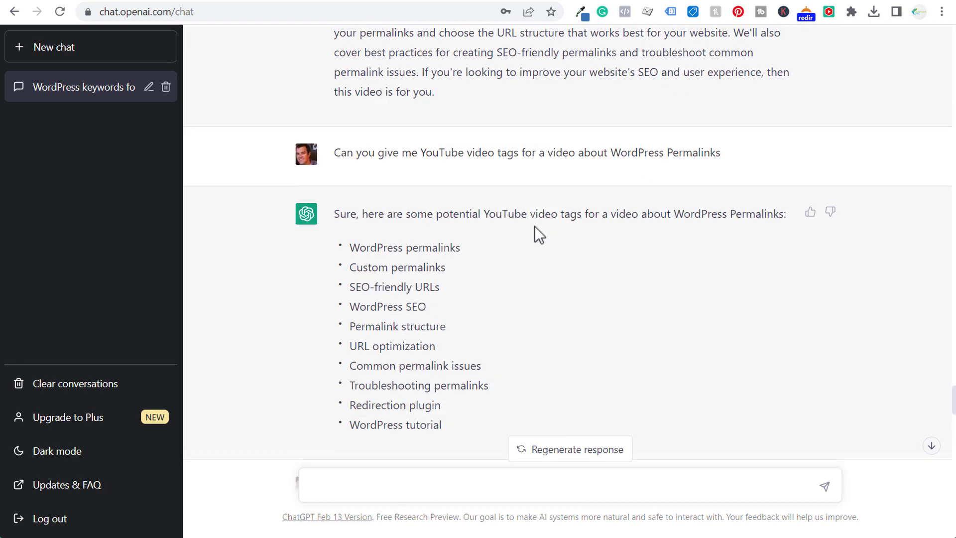
pyautogui.moveTo(401, 145); pyautogui.dragTo(664, 140)
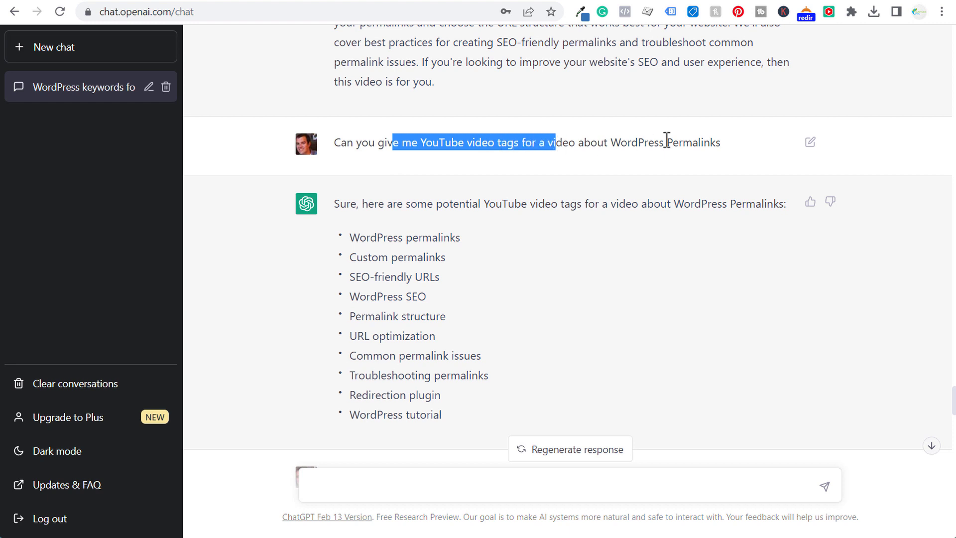
pyautogui.click(664, 141)
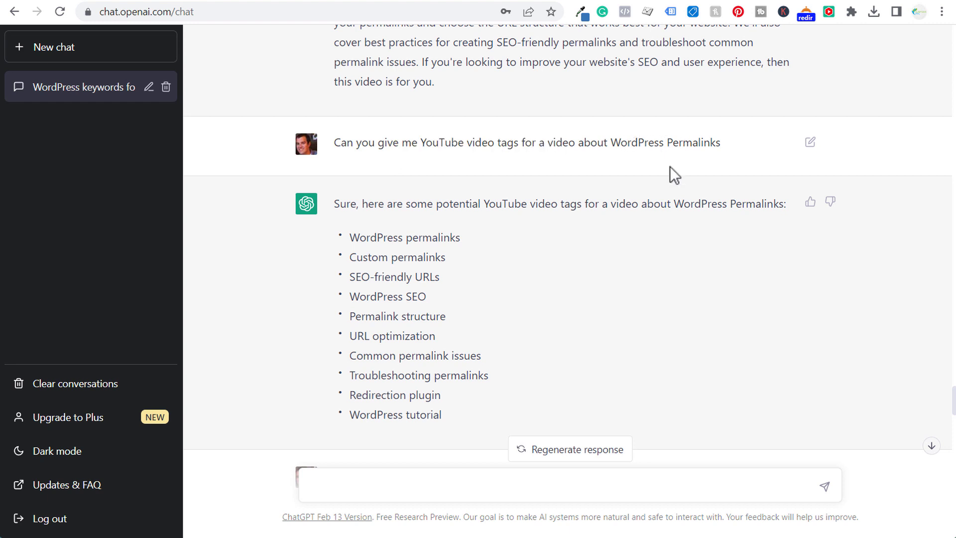
pyautogui.scroll(-1, 577, 239)
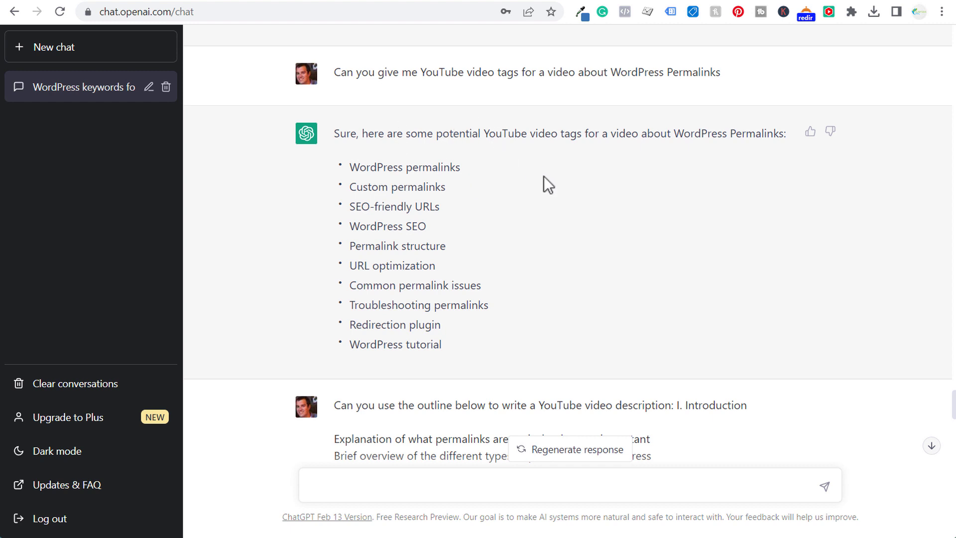
# - Examine the prompt asking to write a YouTube video description from the outline below, highlighting its opening words
pyautogui.scroll(-4, 622, 199)
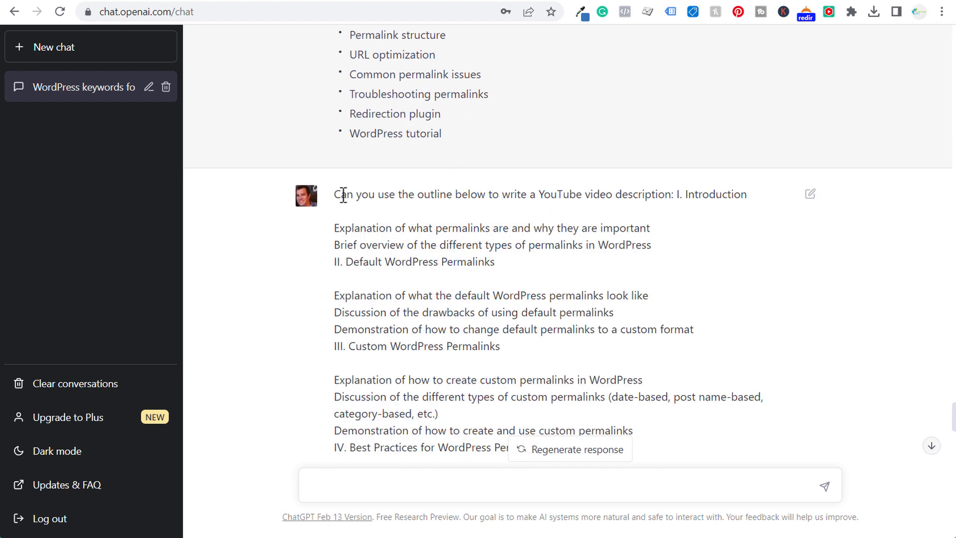
pyautogui.moveTo(339, 194); pyautogui.dragTo(573, 194)
pyautogui.click(629, 194)
# - Find the earlier WordPress Permalinks video outline and highlight part of the sentence that introduces it
pyautogui.scroll(20, 645, 184)
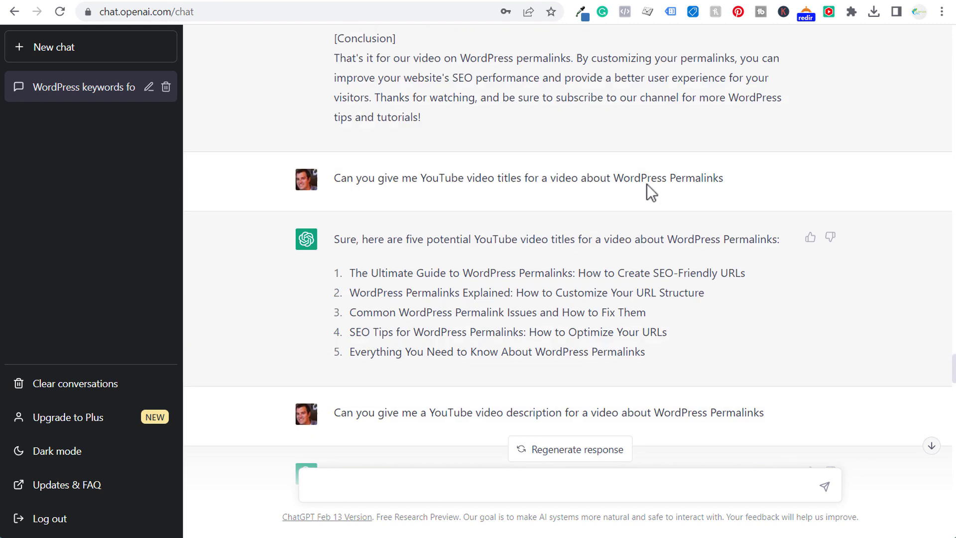
pyautogui.scroll(5, 650, 190)
pyautogui.scroll(-20, 649, 190)
pyautogui.scroll(10, 649, 191)
pyautogui.scroll(15, 644, 193)
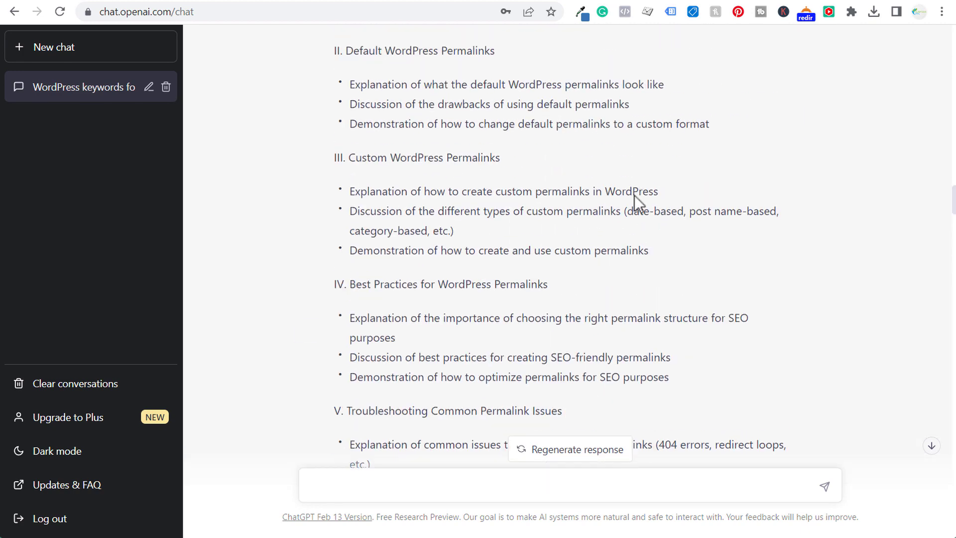
pyautogui.moveTo(395, 147); pyautogui.dragTo(631, 141)
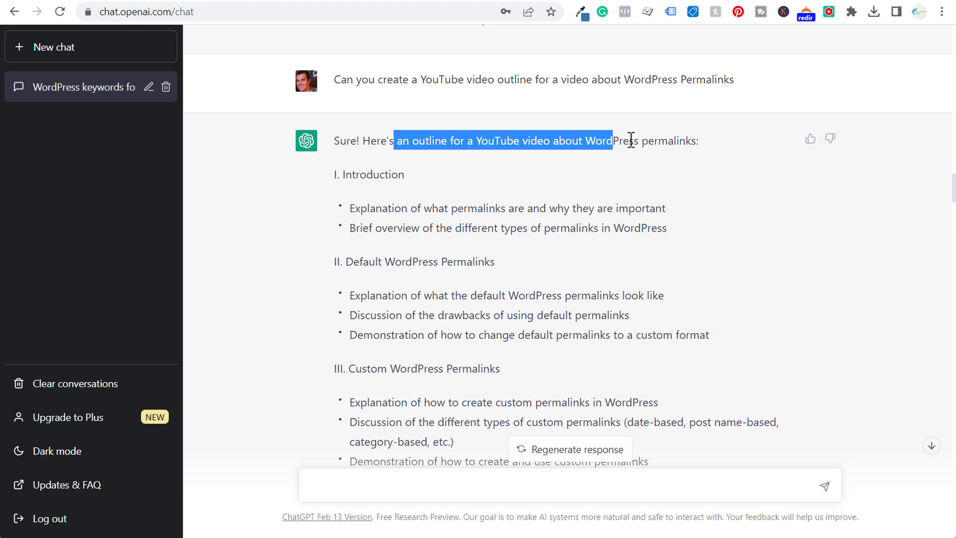
pyautogui.click(629, 164)
# - Return to the first YouTube video description for WordPress Permalinks, highlighting its prompt and the full description paragraph
pyautogui.scroll(-7, 628, 190)
pyautogui.scroll(-7, 628, 189)
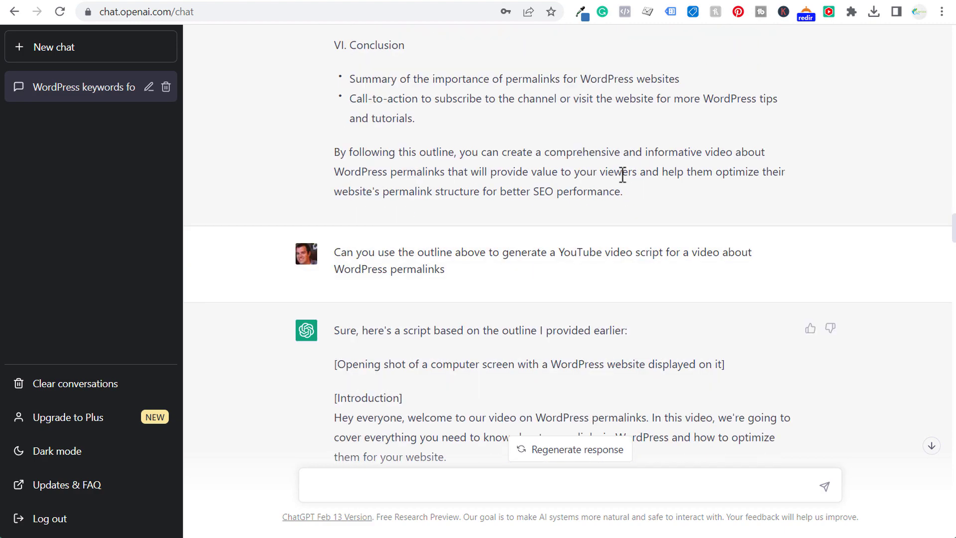
pyautogui.scroll(-8, 620, 167)
pyautogui.scroll(-12, 615, 162)
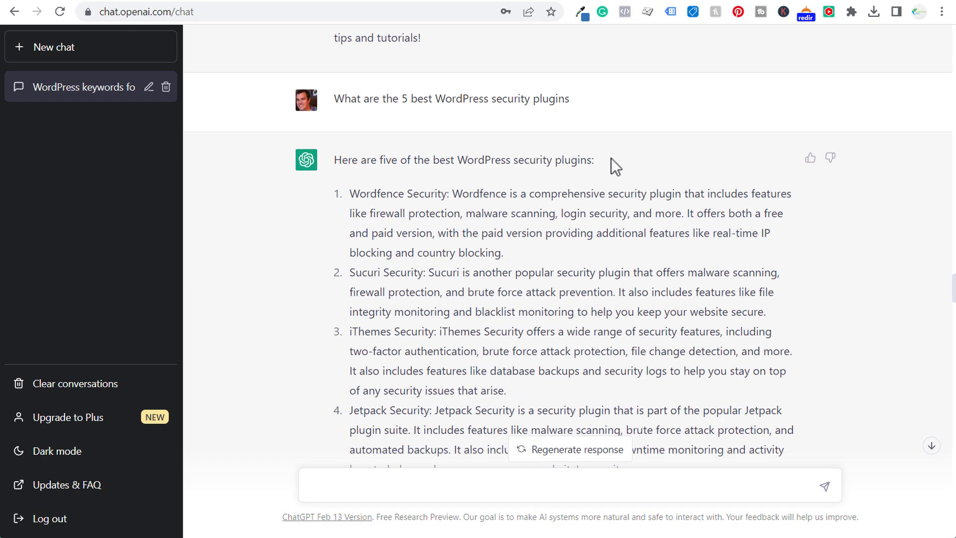
pyautogui.scroll(-8, 606, 147)
pyautogui.scroll(-15, 607, 135)
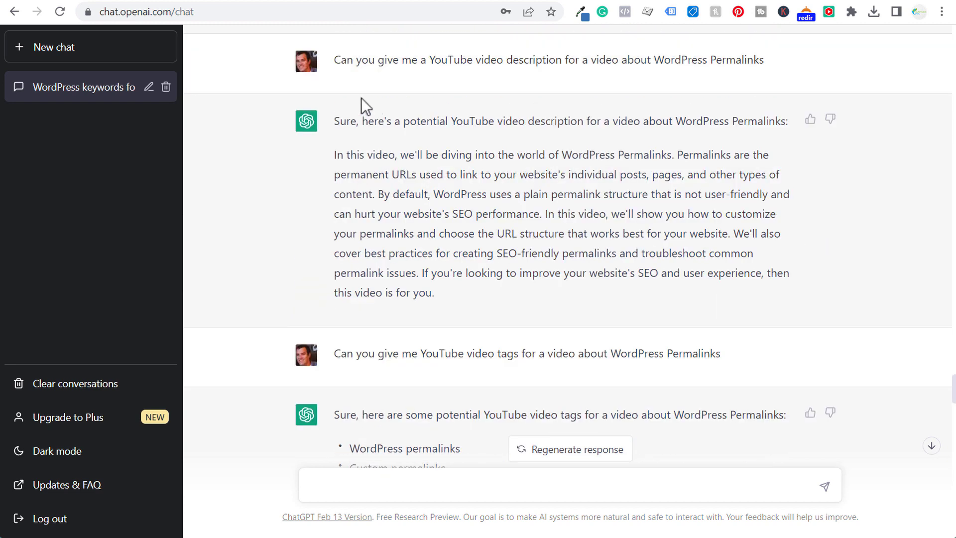
pyautogui.moveTo(334, 59); pyautogui.dragTo(713, 57)
pyautogui.moveTo(334, 155); pyautogui.dragTo(605, 313)
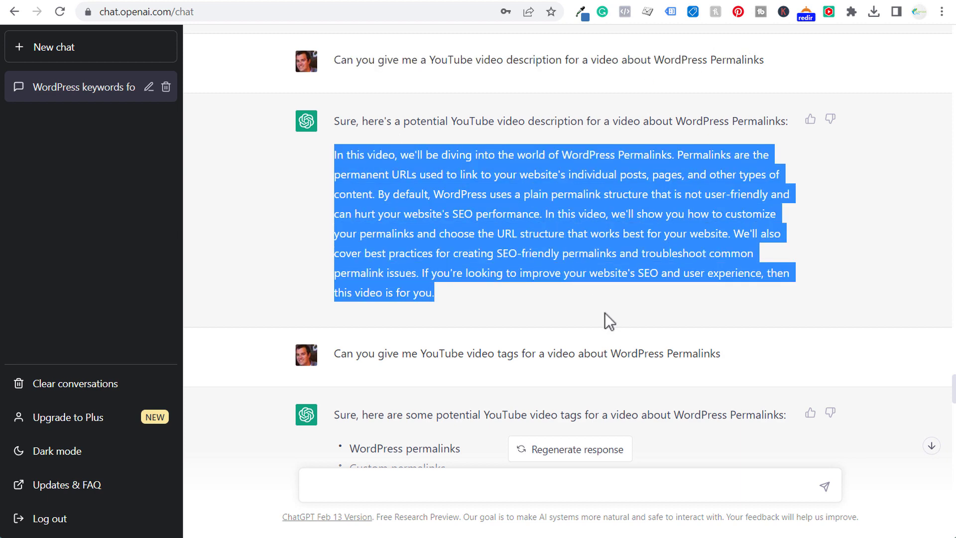
pyautogui.click(705, 301)
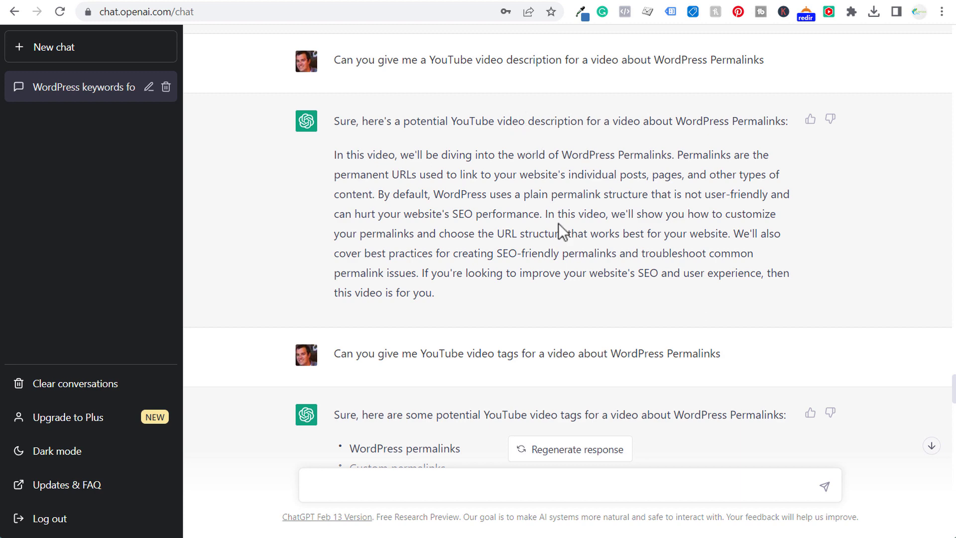
# - Highlight the outline-based description prompt from its first line into the Custom WordPress Permalinks section
pyautogui.scroll(-7, 559, 228)
pyautogui.scroll(-4, 557, 202)
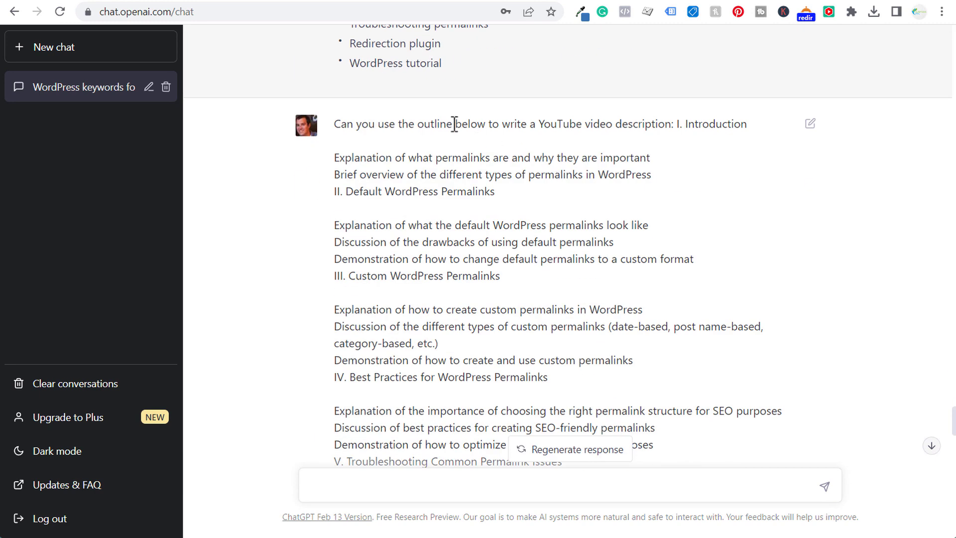
pyautogui.moveTo(333, 124); pyautogui.dragTo(725, 319)
# - Read the outline-based YouTube video description, highlighting its text through the closing call-to-action paragraph, and clear the highlight
pyautogui.scroll(-13, 725, 299)
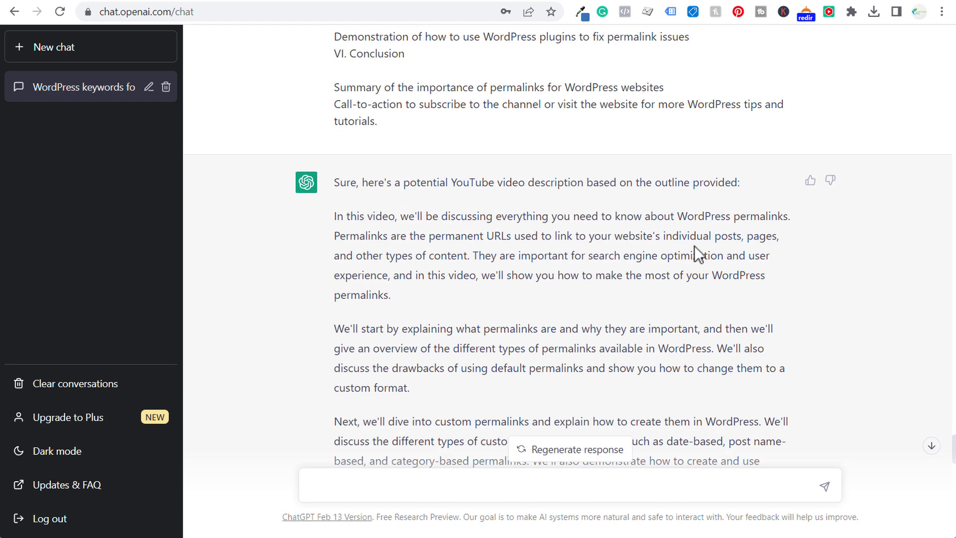
pyautogui.moveTo(332, 76); pyautogui.dragTo(609, 288)
pyautogui.scroll(-4, 581, 154)
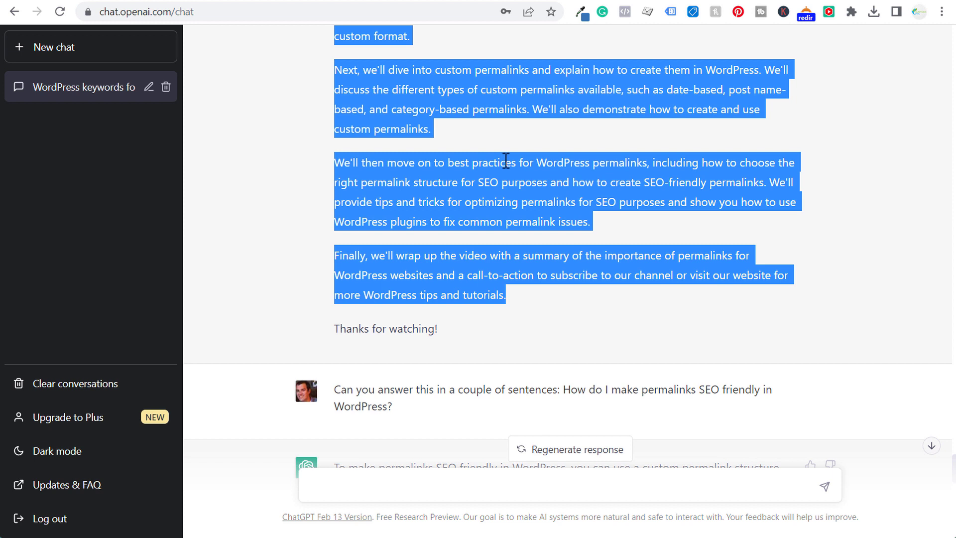
pyautogui.click(515, 137)
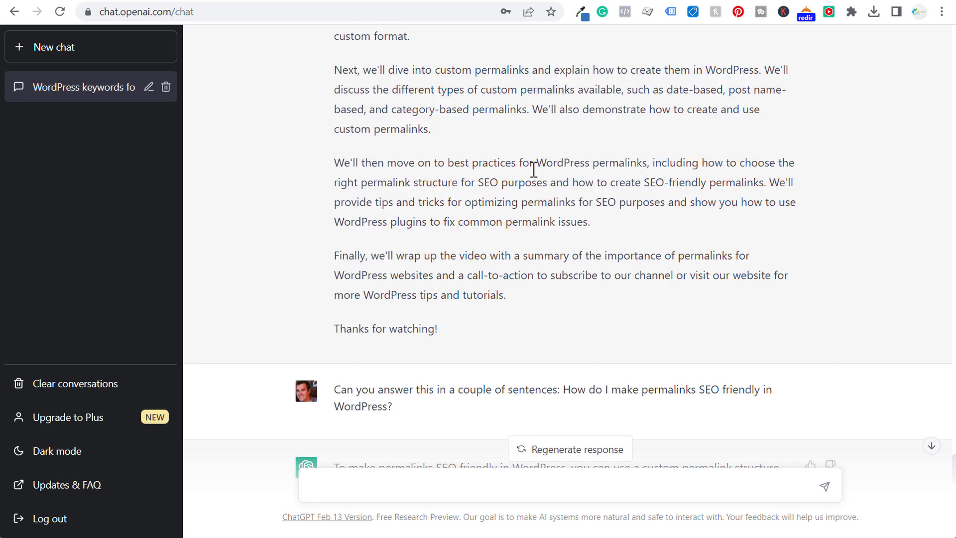